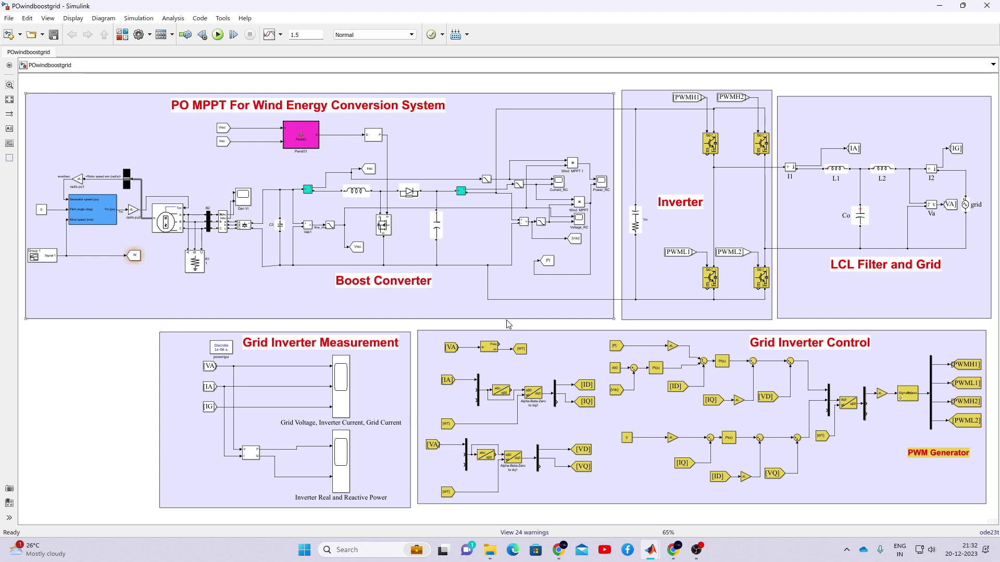
# - Annotate the wind turbine, generator, boost converter and MPPT block with the pen, including a line at the section's output, and clear the marks
pyautogui.press('F10')
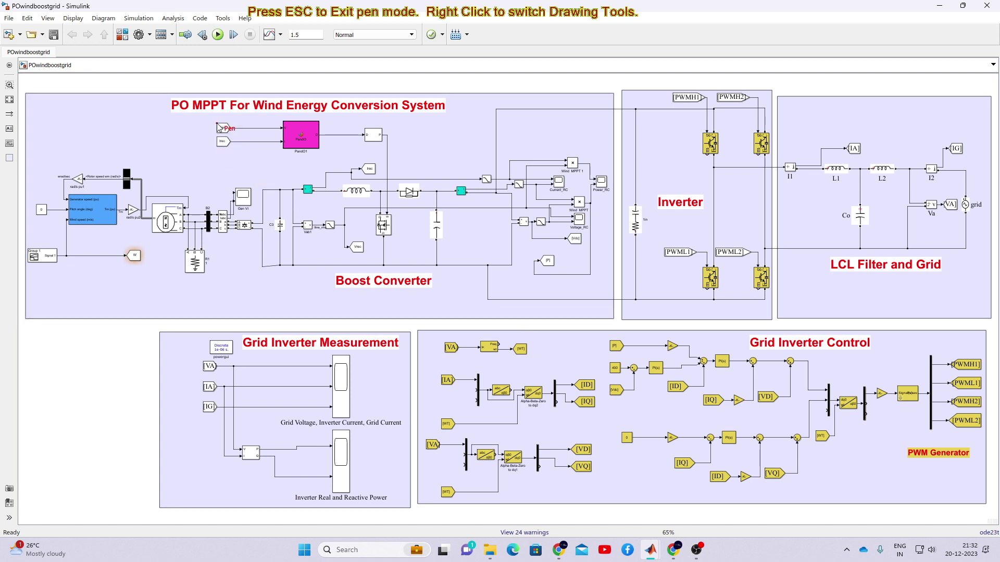
pyautogui.moveTo(115, 233); pyautogui.dragTo(189, 193)
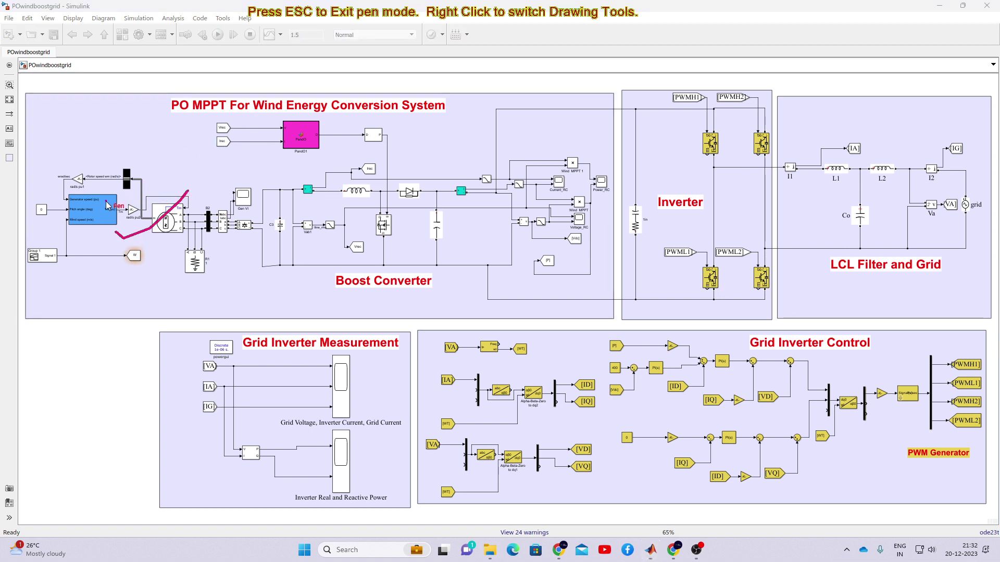
pyautogui.moveTo(62, 213); pyautogui.dragTo(107, 195)
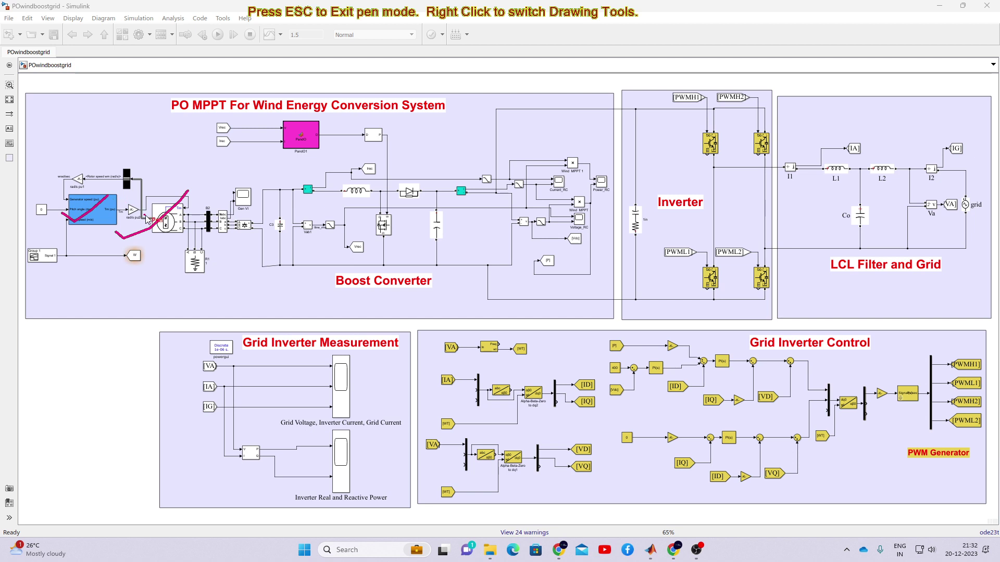
pyautogui.moveTo(168, 236); pyautogui.dragTo(211, 213)
pyautogui.moveTo(431, 171)
pyautogui.mouseDown()
pyautogui.moveTo(342, 168)
pyautogui.moveTo(291, 196)
pyautogui.moveTo(292, 266)
pyautogui.moveTo(366, 299)
pyautogui.moveTo(440, 286)
pyautogui.moveTo(469, 235)
pyautogui.moveTo(458, 198)
pyautogui.moveTo(426, 176)
pyautogui.mouseUp()
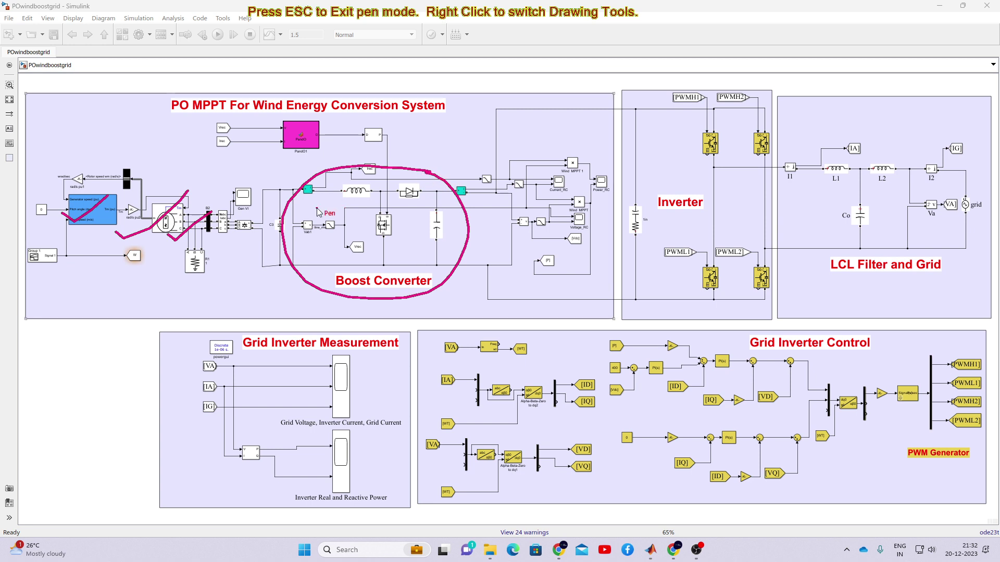
pyautogui.moveTo(218, 160)
pyautogui.mouseDown()
pyautogui.moveTo(319, 154)
pyautogui.moveTo(331, 127)
pyautogui.moveTo(270, 109)
pyautogui.moveTo(232, 119)
pyautogui.moveTo(221, 157)
pyautogui.mouseUp()
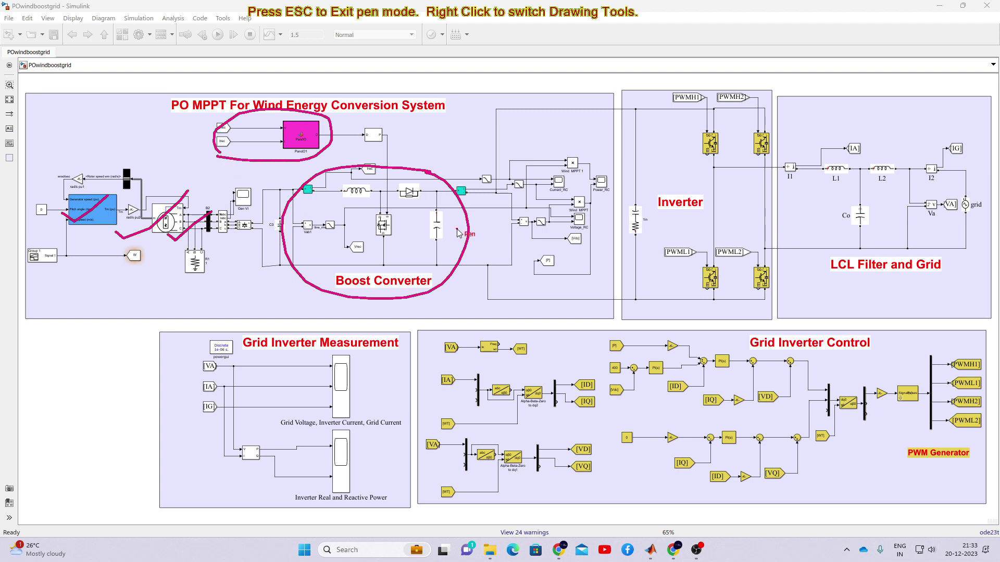
pyautogui.moveTo(594, 97); pyautogui.dragTo(598, 307)
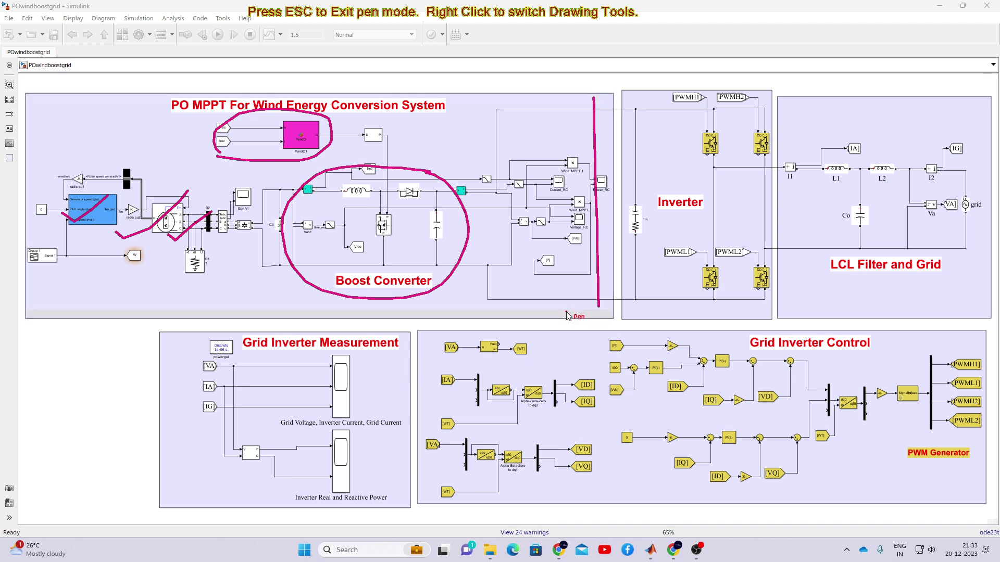
pyautogui.moveTo(111, 119)
pyautogui.mouseDown()
pyautogui.moveTo(130, 132)
pyautogui.moveTo(171, 100)
pyautogui.mouseUp()
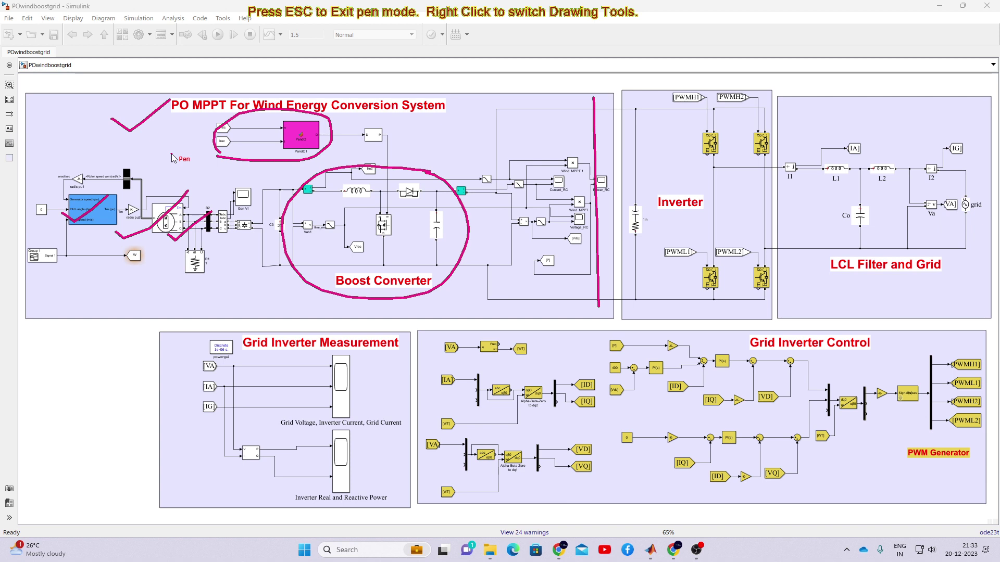
pyautogui.press('Escape')
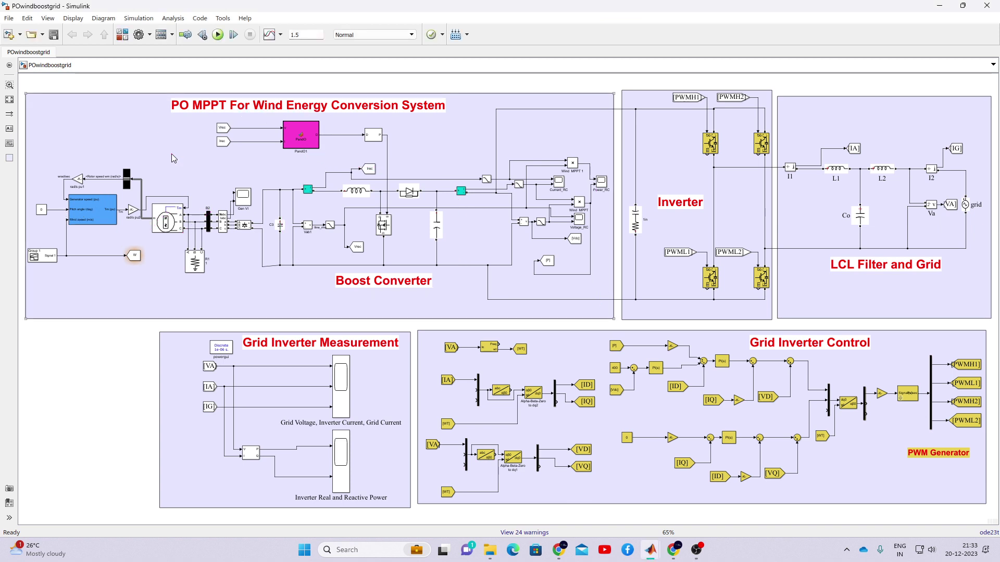
# - Tick the inverter bridge and the grid source, circle the L1, L2 and Co filter with the pen, and clear the marks
pyautogui.press('F9')
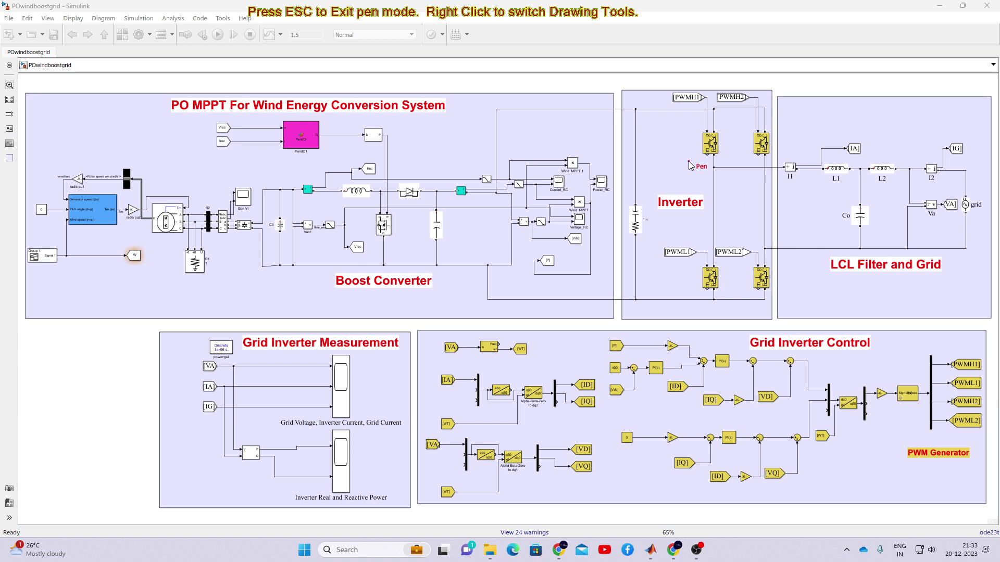
pyautogui.moveTo(683, 159)
pyautogui.mouseDown()
pyautogui.moveTo(692, 168)
pyautogui.moveTo(700, 150)
pyautogui.mouseUp()
pyautogui.moveTo(959, 190); pyautogui.dragTo(978, 183)
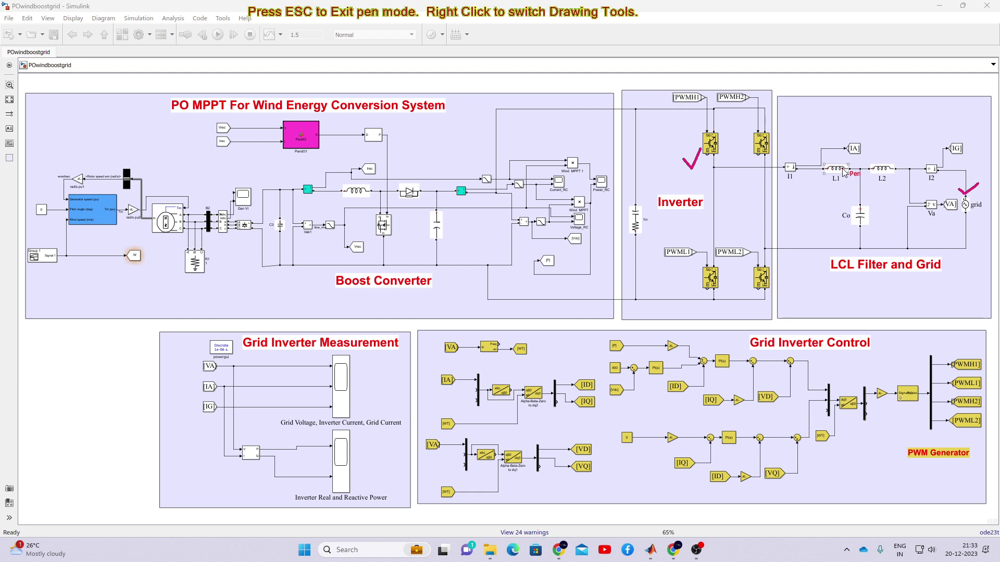
pyautogui.moveTo(883, 156)
pyautogui.mouseDown()
pyautogui.moveTo(806, 165)
pyautogui.moveTo(795, 209)
pyautogui.moveTo(808, 238)
pyautogui.moveTo(832, 250)
pyautogui.moveTo(885, 246)
pyautogui.moveTo(905, 207)
pyautogui.moveTo(891, 155)
pyautogui.mouseUp()
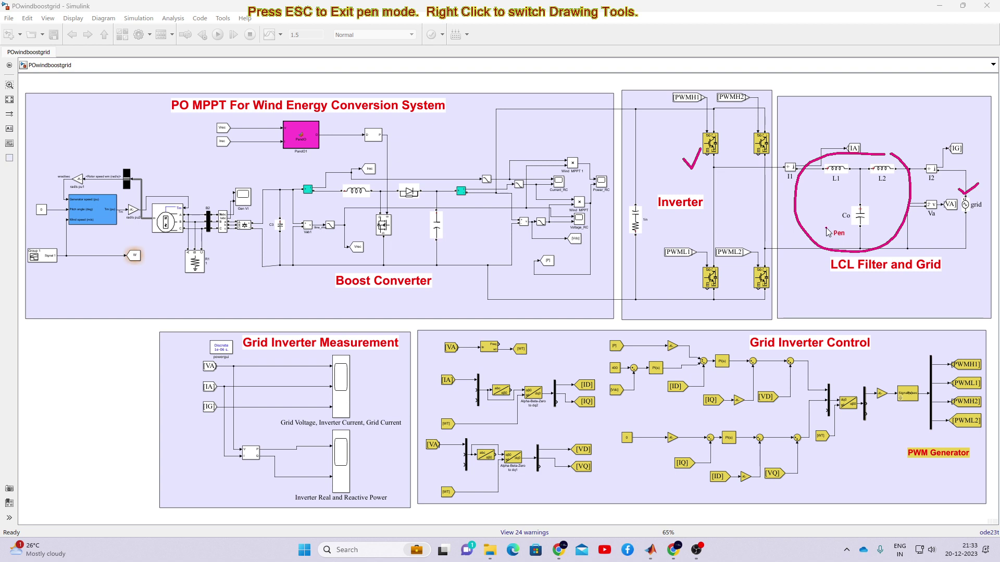
pyautogui.press('Escape')
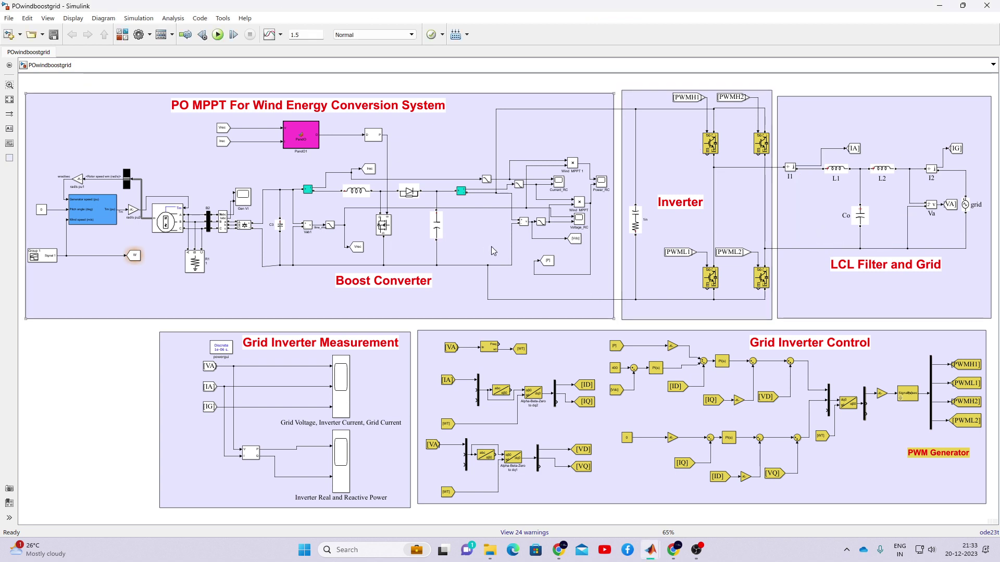
# - Tick the IA current tag and the VA voltage tag in the LCL Filter and Grid section with the pen, and clear the marks
pyautogui.click(703, 123)
pyautogui.press('F9')
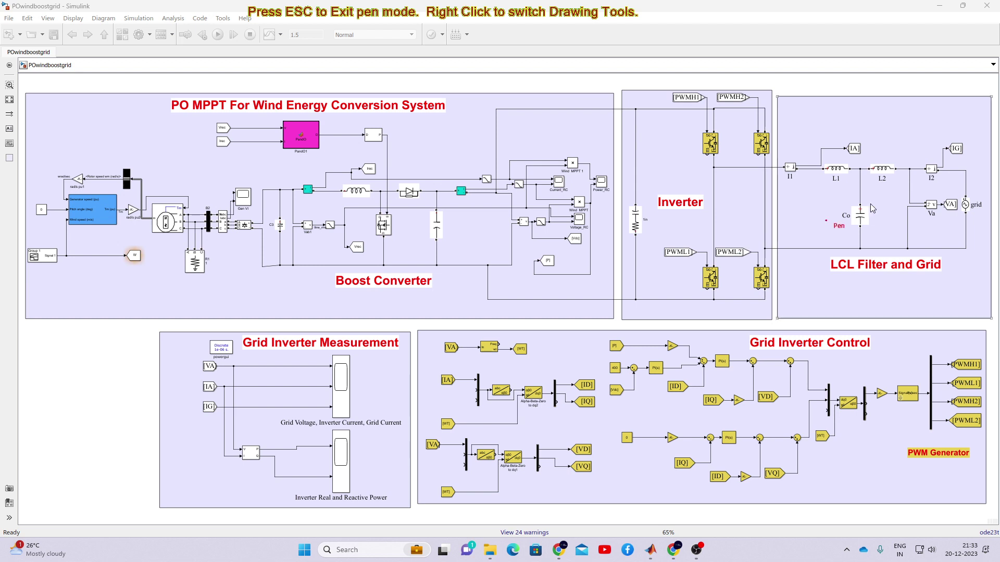
pyautogui.moveTo(835, 143)
pyautogui.mouseDown()
pyautogui.moveTo(844, 148)
pyautogui.moveTo(870, 122)
pyautogui.mouseUp()
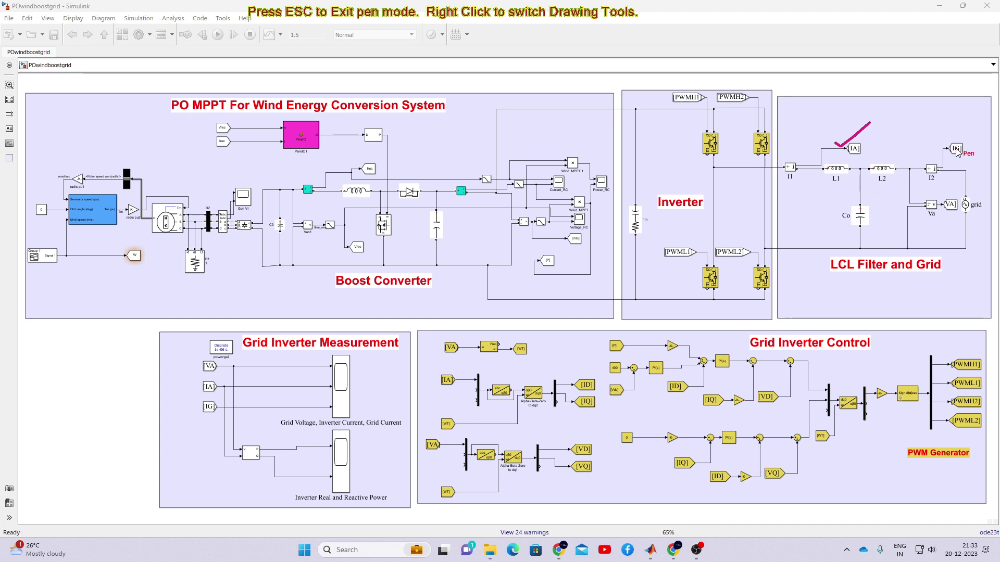
pyautogui.moveTo(941, 194); pyautogui.dragTo(957, 185)
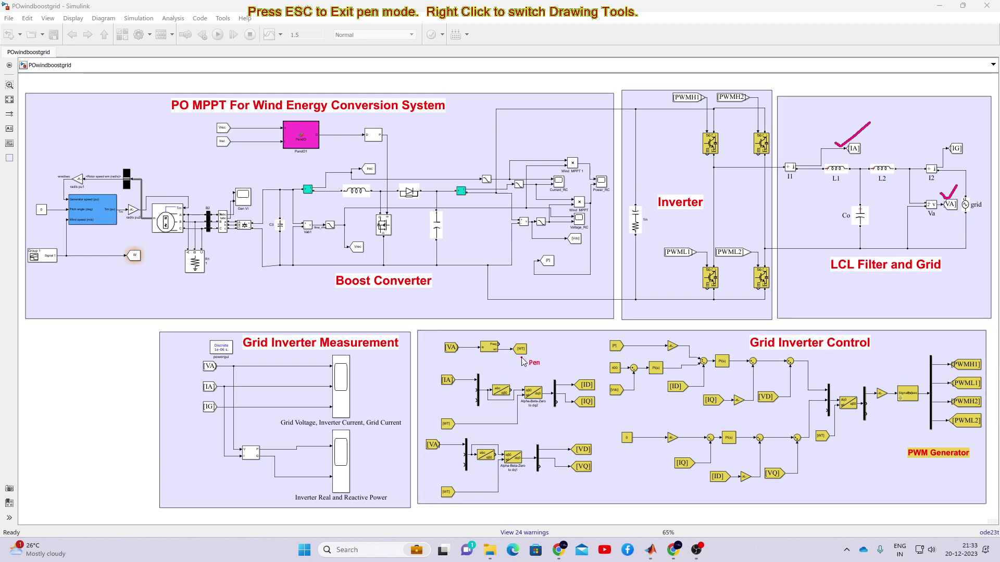
pyautogui.press('Escape')
# - Examine the PLL block and the abc to alpha-beta to dq transformations of IA and VA in the Grid Inverter Control section
pyautogui.scroll(4, 522, 358)
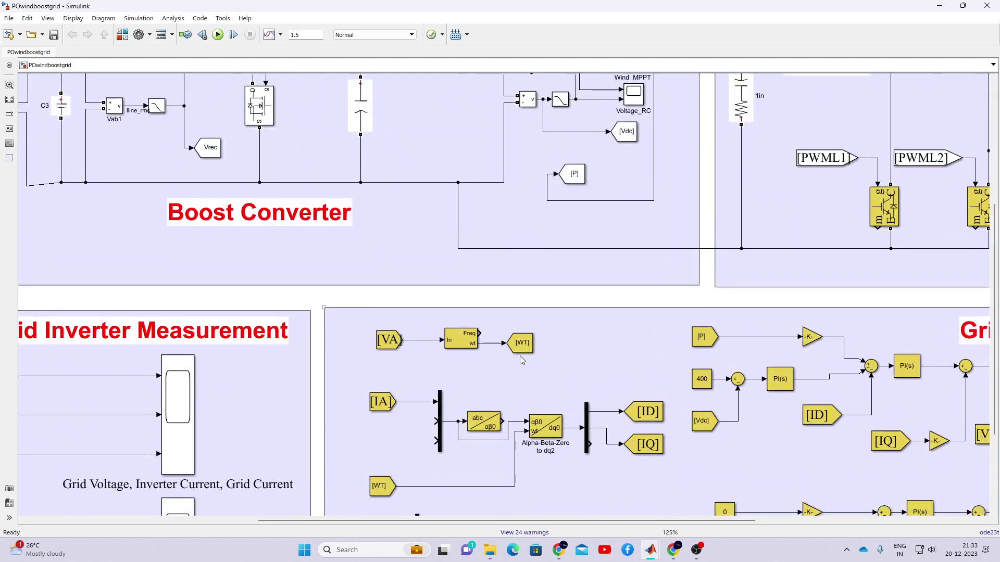
pyautogui.click(463, 342)
pyautogui.scroll(-2, 503, 326)
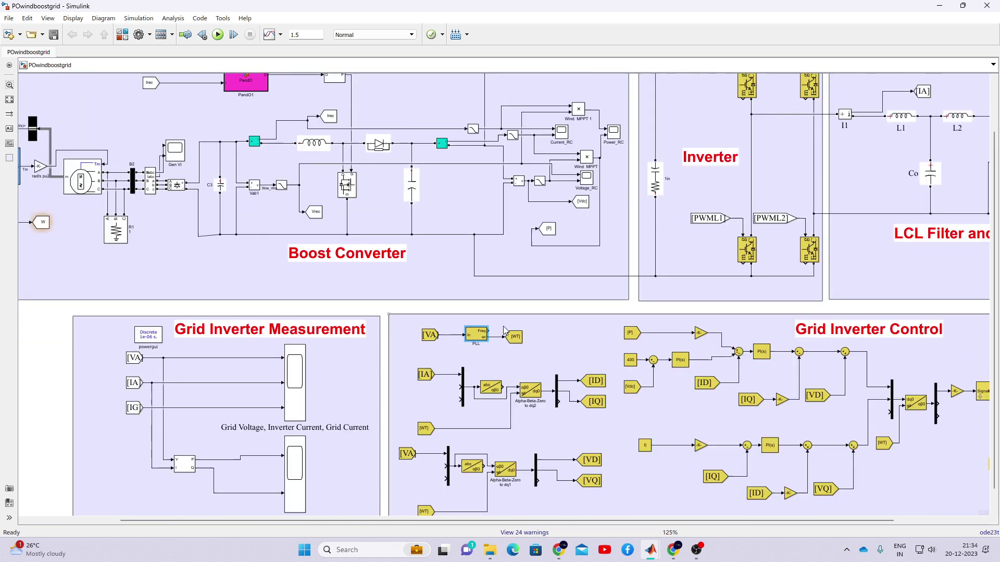
pyautogui.scroll(2, 530, 446)
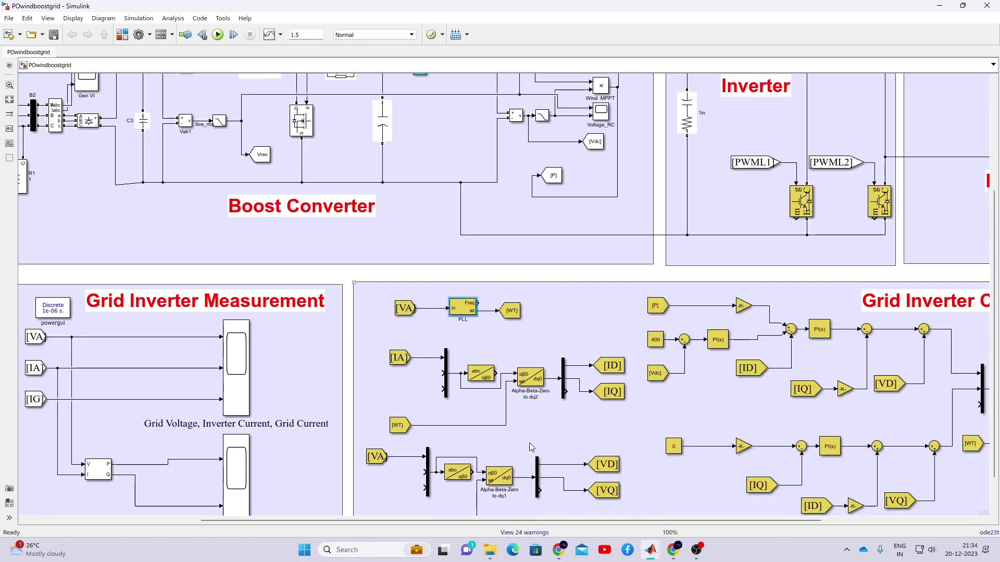
pyautogui.click(375, 341)
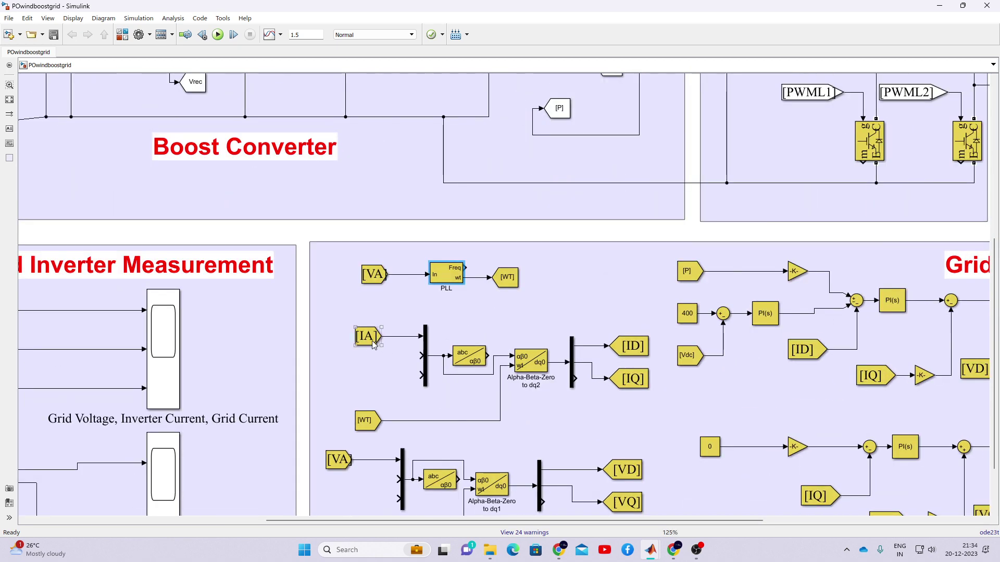
pyautogui.click(540, 365)
pyautogui.click(529, 395)
pyautogui.click(384, 338)
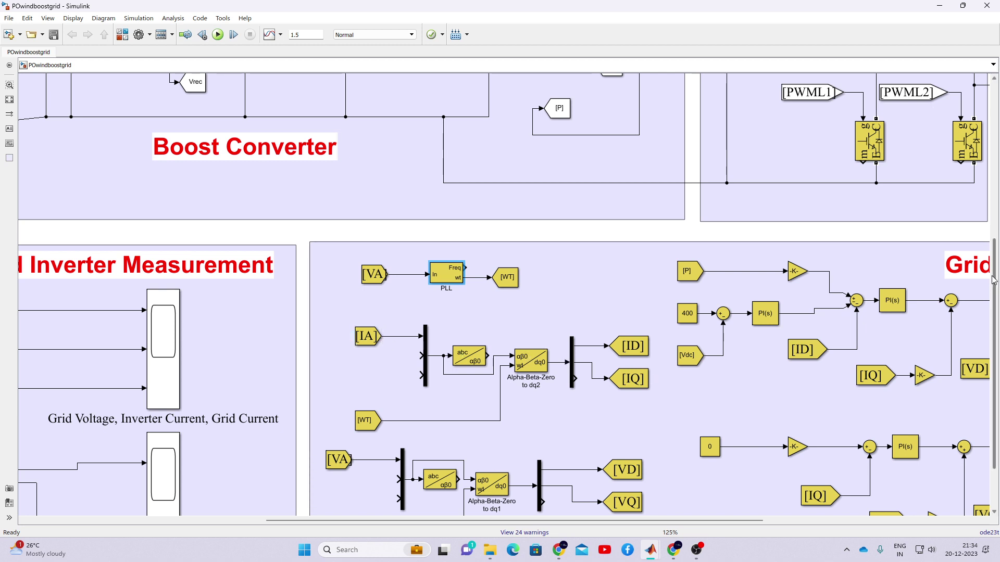
pyautogui.scroll(-3, 994, 280)
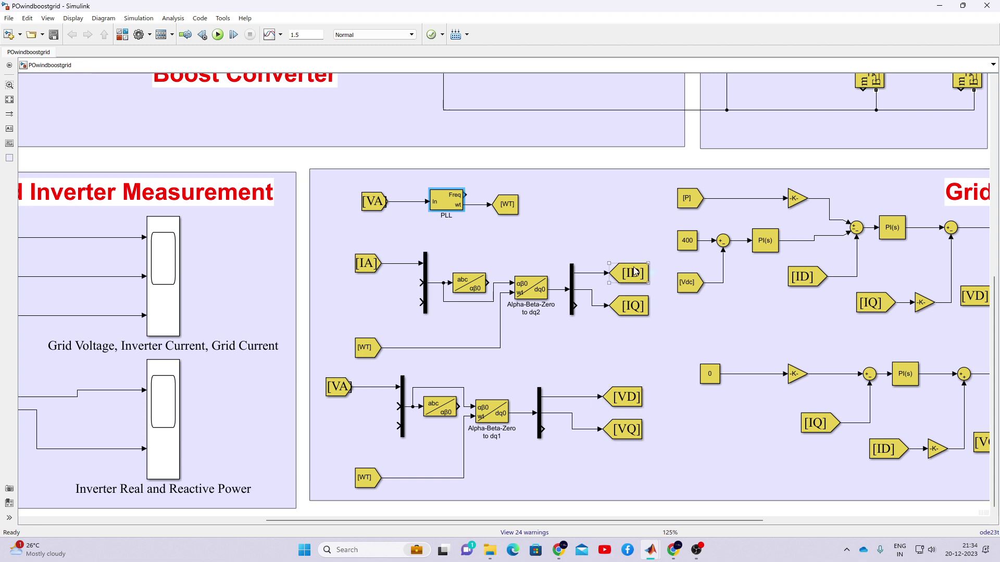
# - Tick the ID, IQ, VD and VQ output tags of the dq transformations with the pen, and clear the marks
pyautogui.hotkey('ctrl', 'alt', 'p')
pyautogui.moveTo(608, 280)
pyautogui.mouseDown()
pyautogui.moveTo(617, 288)
pyautogui.moveTo(640, 266)
pyautogui.mouseUp()
pyautogui.moveTo(615, 315); pyautogui.dragTo(642, 301)
pyautogui.moveTo(598, 405)
pyautogui.mouseDown()
pyautogui.moveTo(605, 412)
pyautogui.moveTo(634, 390)
pyautogui.mouseUp()
pyautogui.moveTo(623, 436)
pyautogui.mouseDown()
pyautogui.moveTo(632, 448)
pyautogui.moveTo(668, 423)
pyautogui.mouseUp()
pyautogui.press('Escape')
# - Circle the 400/Vdc voltage loop, the d-axis PI block and the IQ and VD terms, mark both reference inputs with arrows, and clear the marks
pyautogui.moveTo(612, 519); pyautogui.dragTo(824, 510)
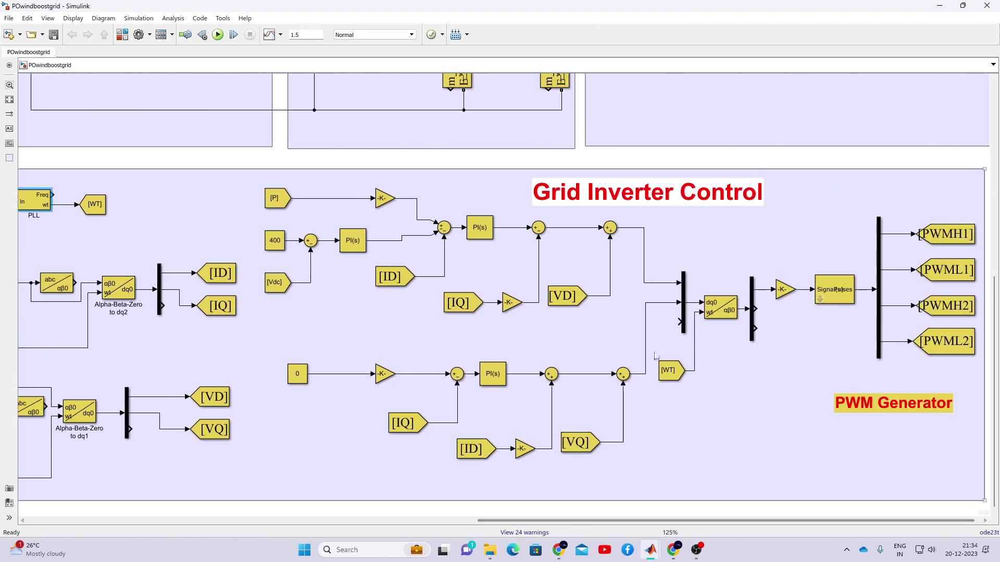
pyautogui.moveTo(679, 519); pyautogui.dragTo(687, 519)
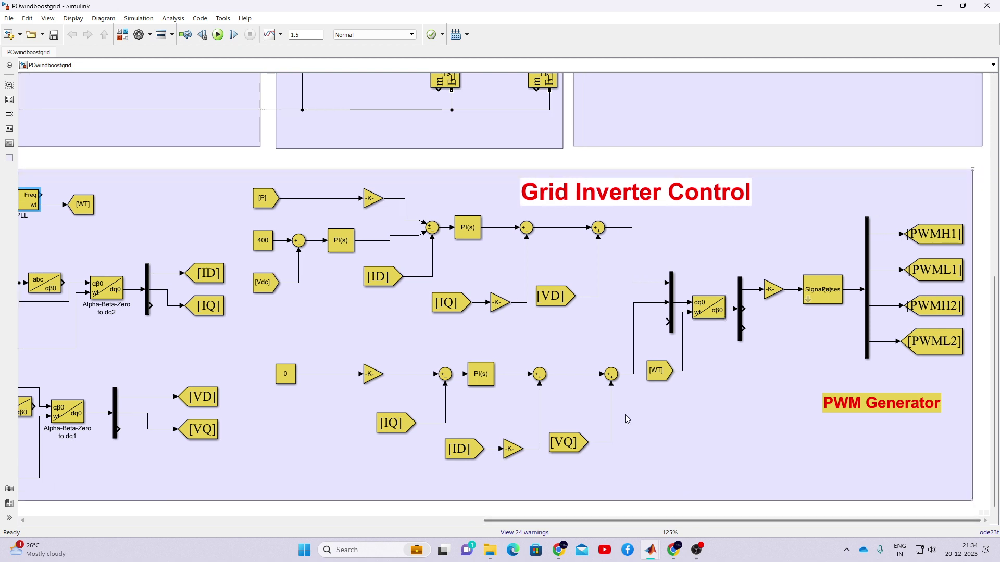
pyautogui.hotkey('ctrl', 'alt', 'p')
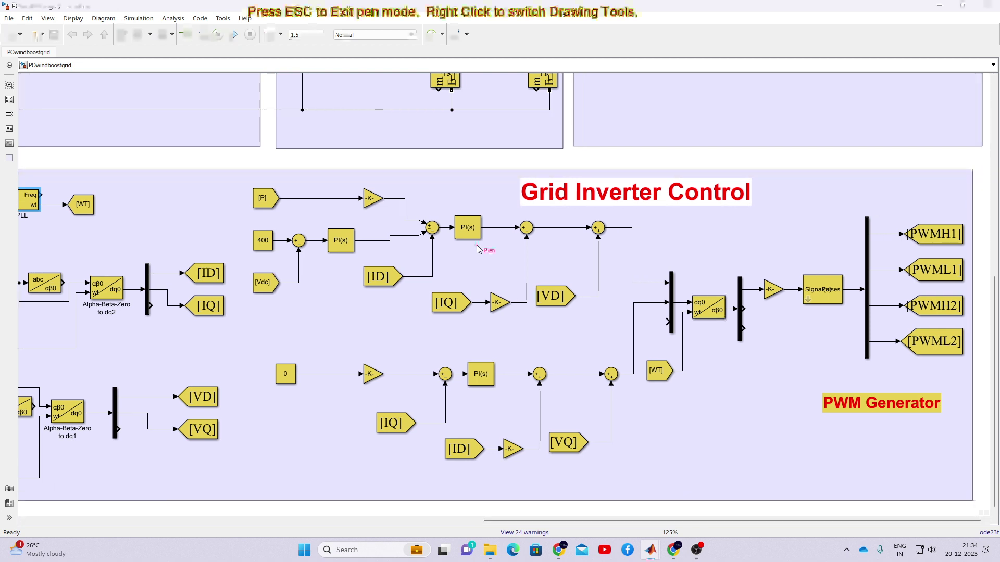
pyautogui.moveTo(359, 223)
pyautogui.mouseDown()
pyautogui.moveTo(268, 216)
pyautogui.moveTo(233, 231)
pyautogui.moveTo(220, 262)
pyautogui.moveTo(227, 289)
pyautogui.moveTo(280, 309)
pyautogui.moveTo(322, 287)
pyautogui.moveTo(360, 224)
pyautogui.mouseUp()
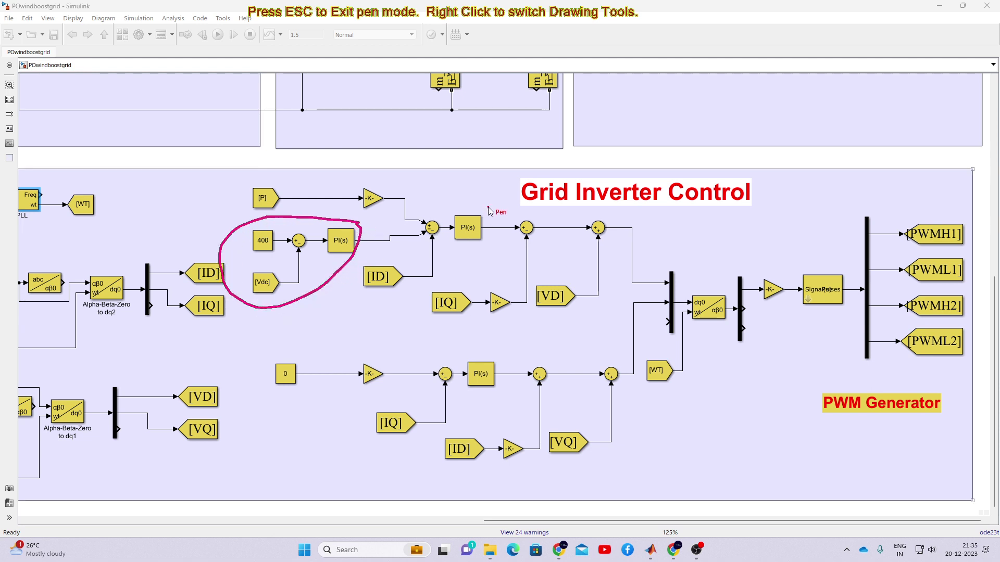
pyautogui.moveTo(477, 202)
pyautogui.mouseDown()
pyautogui.moveTo(444, 242)
pyautogui.moveTo(469, 256)
pyautogui.moveTo(484, 243)
pyautogui.moveTo(474, 208)
pyautogui.mouseUp()
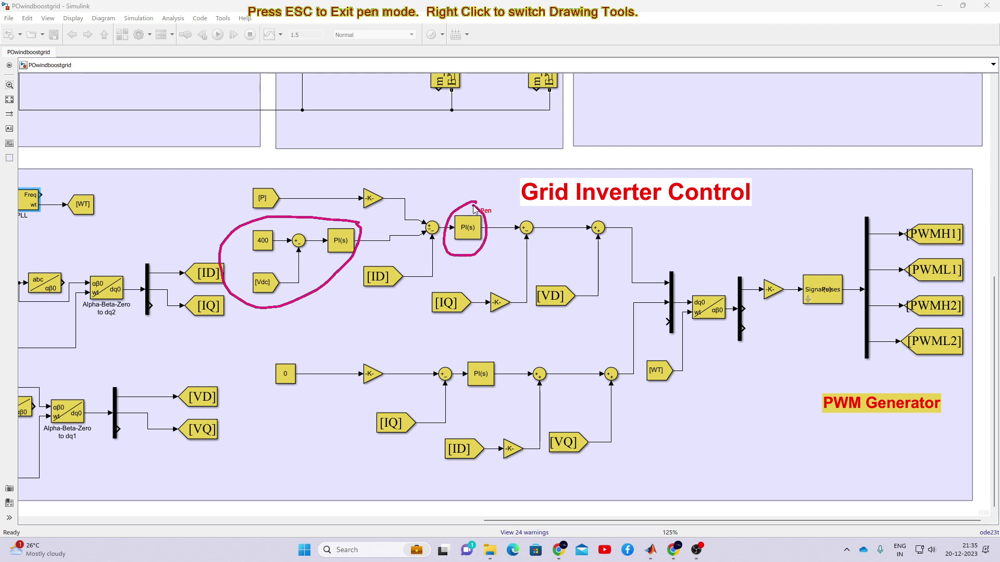
pyautogui.moveTo(538, 213)
pyautogui.mouseDown()
pyautogui.moveTo(468, 272)
pyautogui.moveTo(424, 286)
pyautogui.moveTo(408, 320)
pyautogui.moveTo(476, 337)
pyautogui.moveTo(593, 311)
pyautogui.moveTo(630, 246)
pyautogui.moveTo(605, 211)
pyautogui.moveTo(518, 225)
pyautogui.mouseUp()
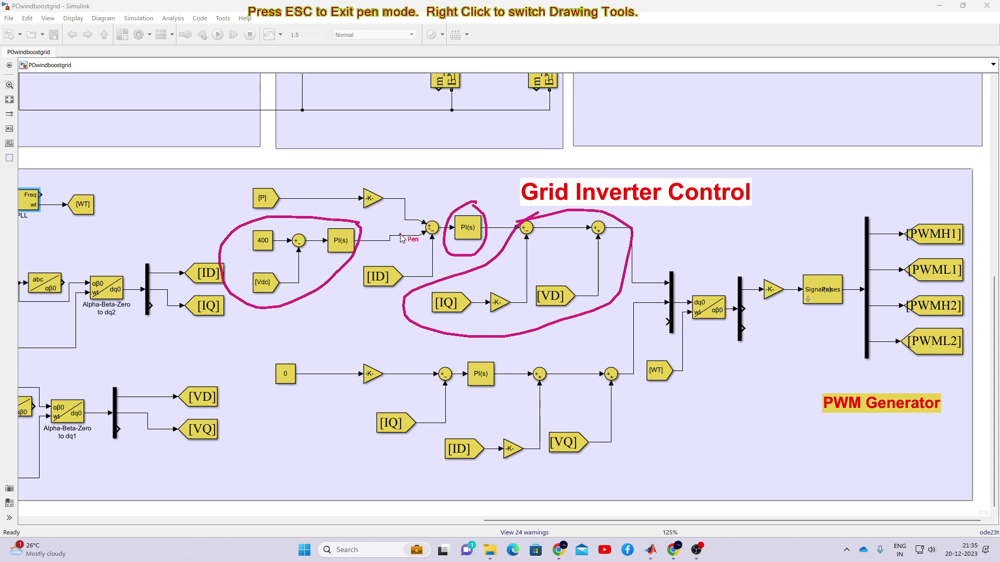
pyautogui.moveTo(399, 237)
pyautogui.mouseDown()
pyautogui.moveTo(400, 249)
pyautogui.moveTo(413, 209)
pyautogui.moveTo(407, 214)
pyautogui.mouseUp()
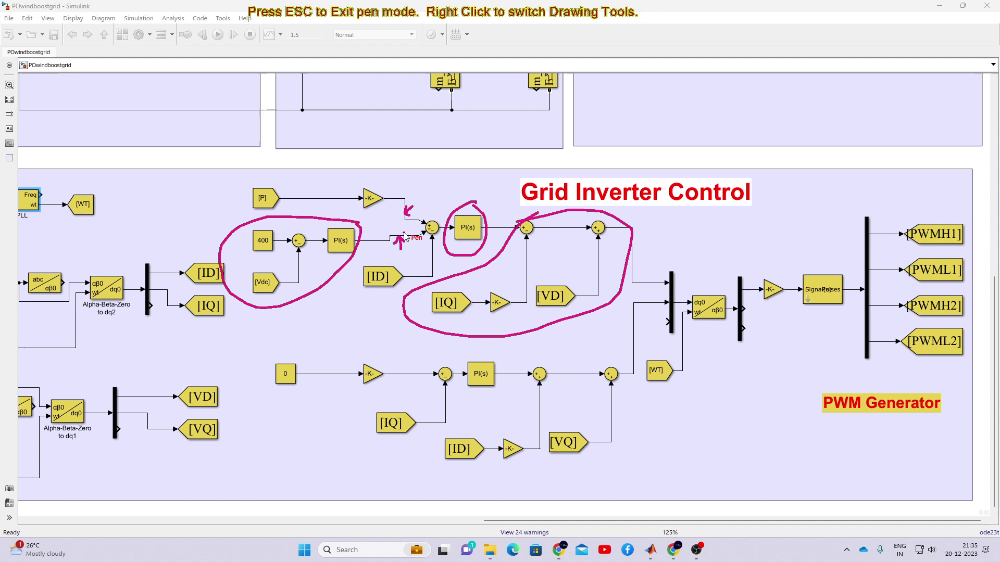
pyautogui.press('Escape')
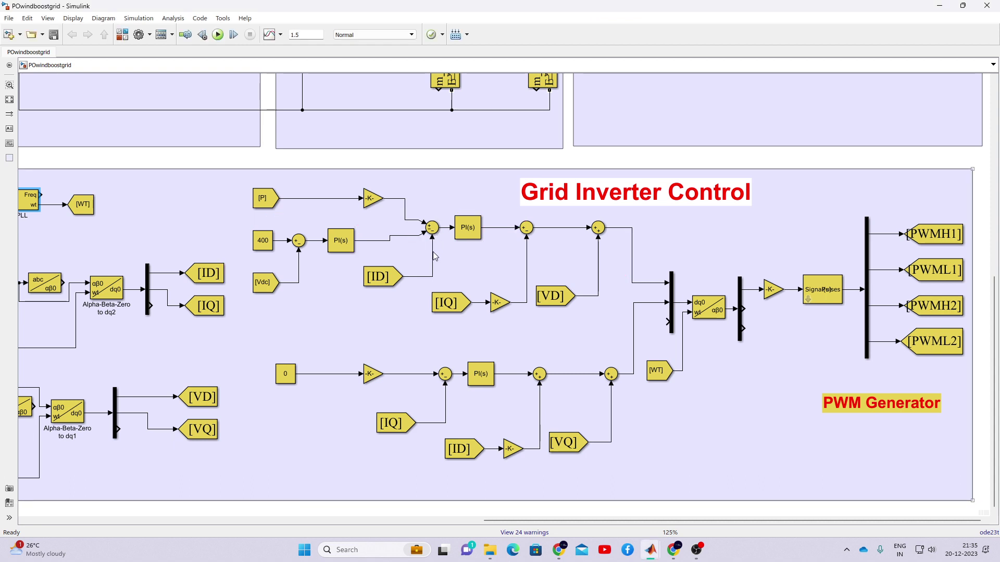
# - Examine the d-axis PI block and handwrite "Vd" beside the upper control output with the pen
pyautogui.click(469, 229)
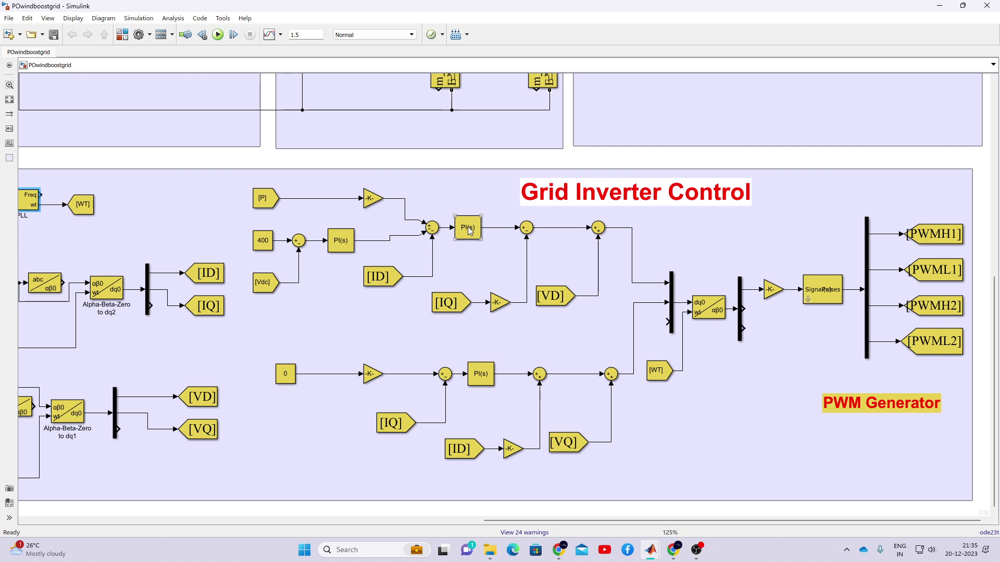
pyautogui.click(482, 234)
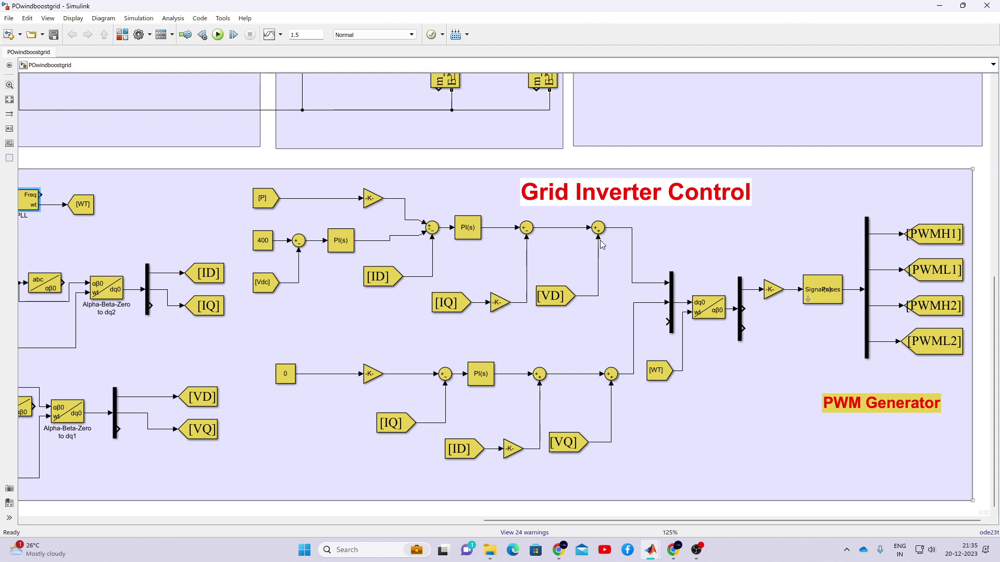
pyautogui.hotkey('ctrl', 'shift', 'p')
pyautogui.moveTo(618, 247)
pyautogui.mouseDown()
pyautogui.moveTo(625, 269)
pyautogui.moveTo(631, 241)
pyautogui.moveTo(635, 272)
pyautogui.moveTo(641, 266)
pyautogui.mouseUp()
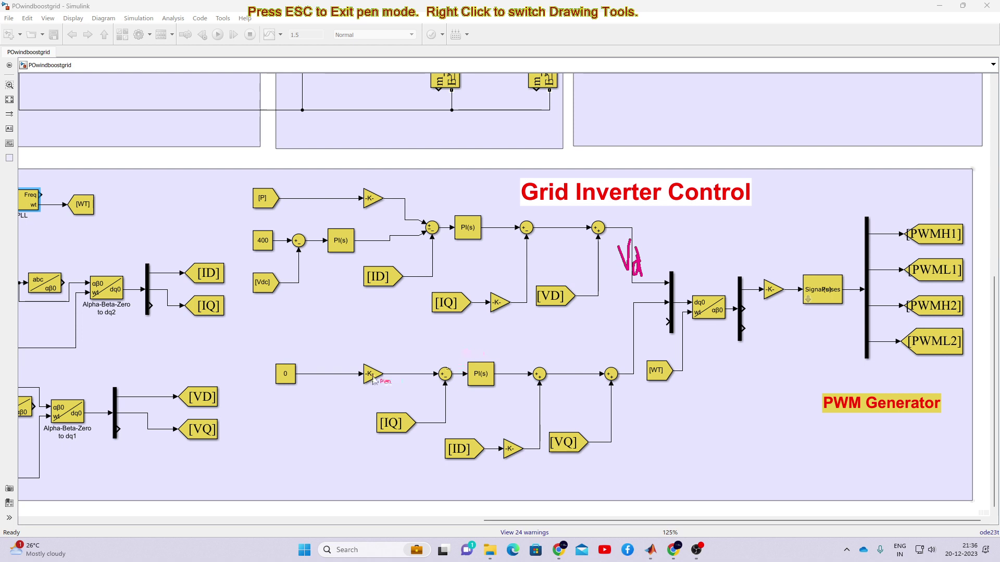
# - Tick the 0 reference, point an arrow at the IQ feedback, circle the q-axis PI block and the ID and VQ terms, and clear the marks
pyautogui.moveTo(254, 375)
pyautogui.mouseDown()
pyautogui.moveTo(266, 398)
pyautogui.moveTo(305, 367)
pyautogui.mouseUp()
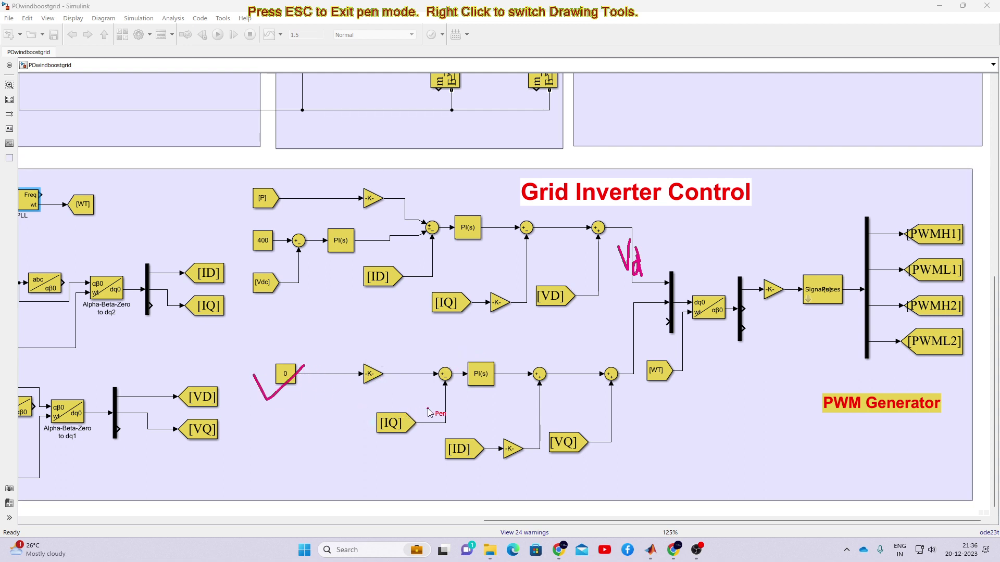
pyautogui.moveTo(426, 411)
pyautogui.mouseDown()
pyautogui.moveTo(443, 388)
pyautogui.moveTo(446, 397)
pyautogui.mouseUp()
pyautogui.moveTo(498, 363)
pyautogui.mouseDown()
pyautogui.moveTo(446, 358)
pyautogui.moveTo(464, 398)
pyautogui.moveTo(502, 380)
pyautogui.moveTo(497, 358)
pyautogui.moveTo(504, 368)
pyautogui.moveTo(537, 360)
pyautogui.moveTo(519, 392)
pyautogui.moveTo(435, 437)
pyautogui.moveTo(434, 461)
pyautogui.moveTo(507, 480)
pyautogui.moveTo(622, 444)
pyautogui.moveTo(635, 390)
pyautogui.moveTo(622, 366)
pyautogui.moveTo(539, 364)
pyautogui.mouseUp()
pyautogui.click(439, 465)
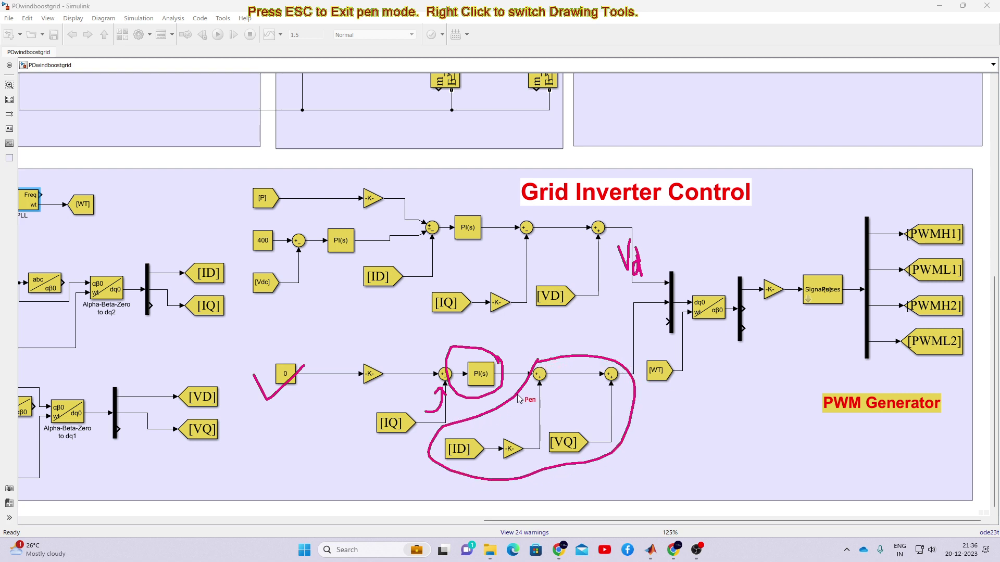
pyautogui.press('Escape')
# - Clear the pen marks, draw arrows at the q-axis PI output and the ID and VQ terms, and handwrite "Vd" and "Vq" at the two control outputs
pyautogui.press('F12')
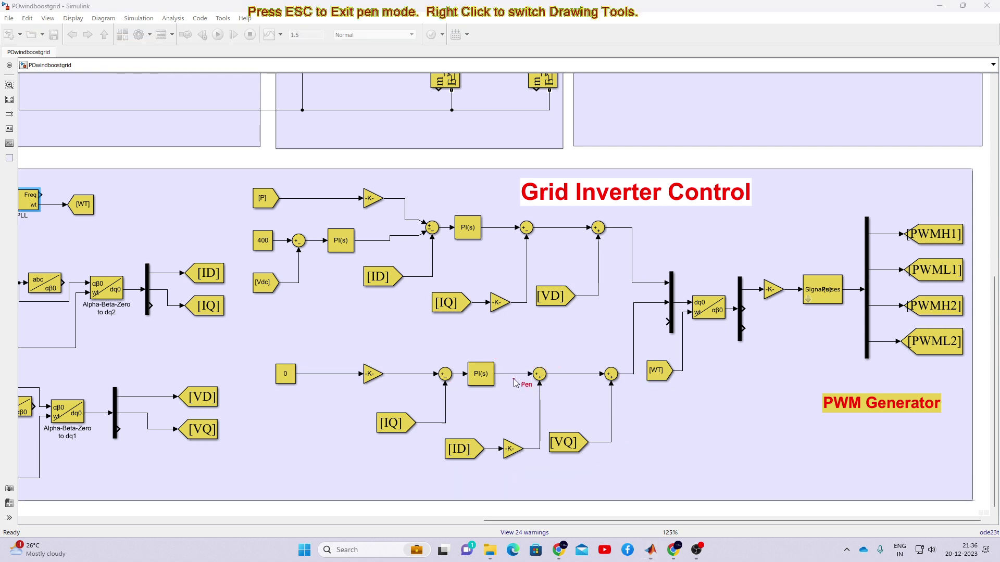
pyautogui.moveTo(511, 382); pyautogui.dragTo(517, 378)
pyautogui.moveTo(477, 434)
pyautogui.mouseDown()
pyautogui.moveTo(522, 426)
pyautogui.moveTo(540, 386)
pyautogui.moveTo(534, 393)
pyautogui.moveTo(576, 420)
pyautogui.moveTo(600, 397)
pyautogui.mouseUp()
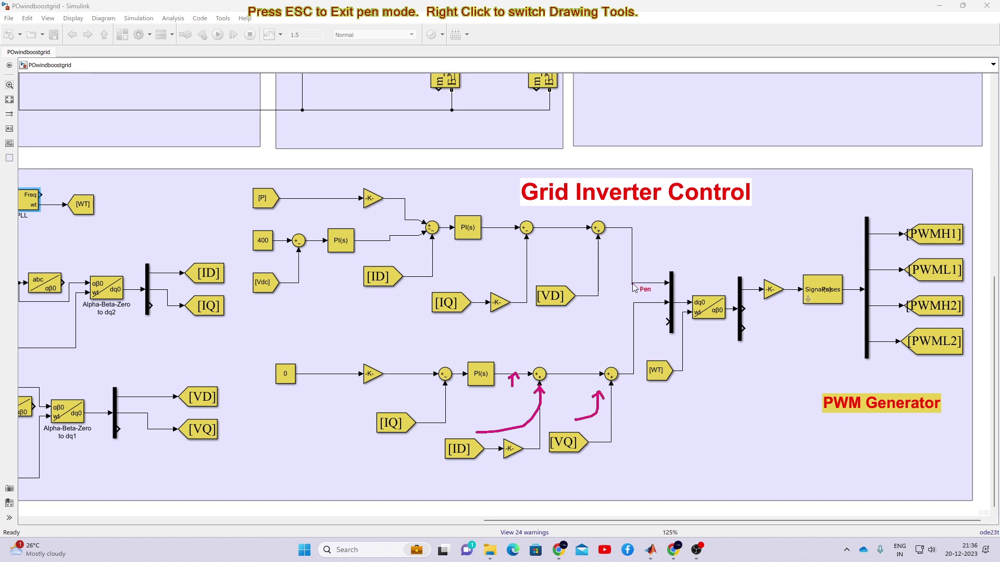
pyautogui.moveTo(625, 274)
pyautogui.mouseDown()
pyautogui.moveTo(643, 288)
pyautogui.moveTo(625, 323)
pyautogui.moveTo(646, 320)
pyautogui.mouseUp()
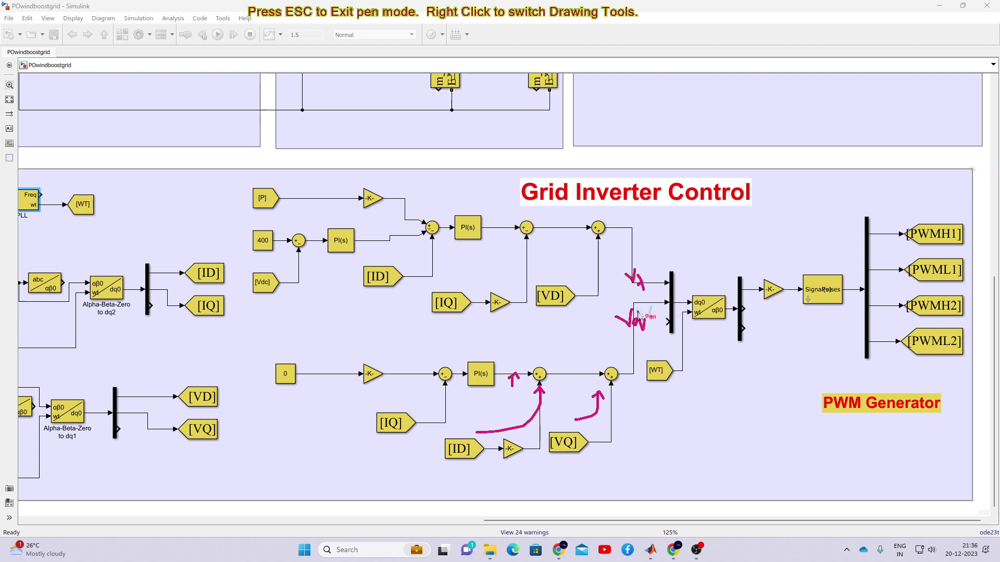
# - Underline the αβ0 output of the inverse transformation, mark the pulse generator and its input with arrows, circle the four PWM tags, and leave pen mode
pyautogui.moveTo(713, 325); pyautogui.dragTo(724, 324)
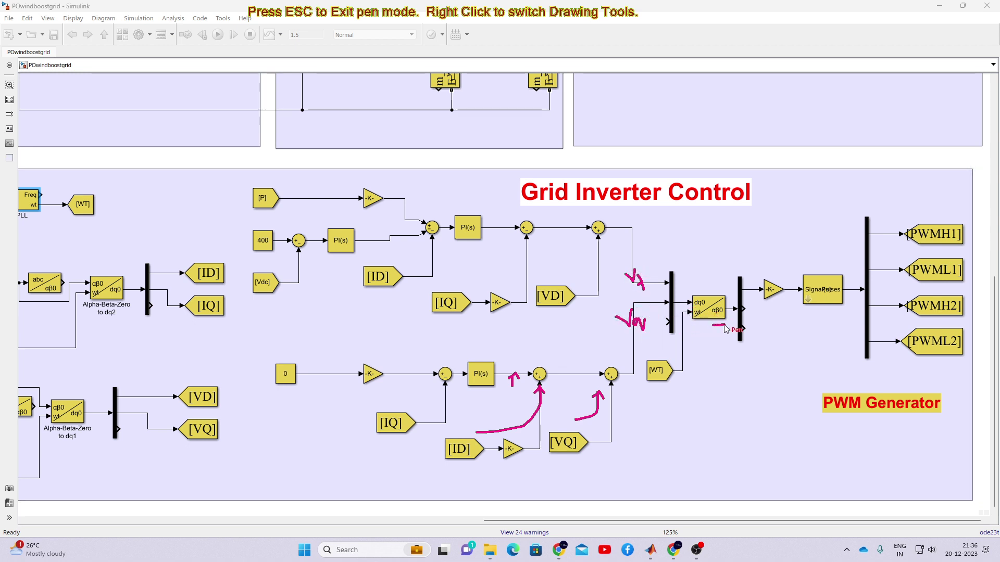
pyautogui.moveTo(789, 278); pyautogui.dragTo(836, 269)
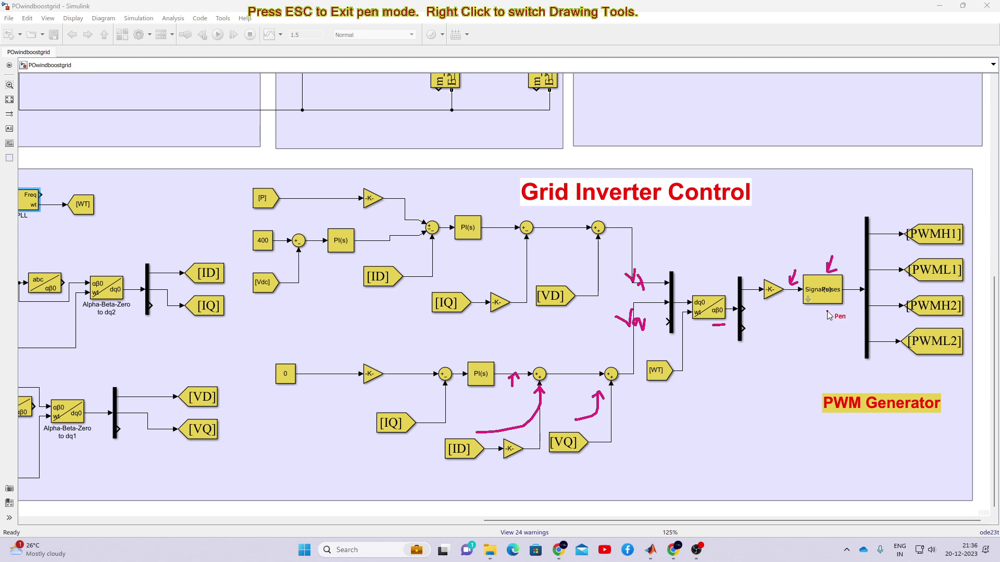
pyautogui.moveTo(919, 213)
pyautogui.mouseDown()
pyautogui.moveTo(888, 290)
pyautogui.moveTo(903, 342)
pyautogui.moveTo(933, 358)
pyautogui.moveTo(975, 270)
pyautogui.moveTo(965, 230)
pyautogui.moveTo(920, 215)
pyautogui.mouseUp()
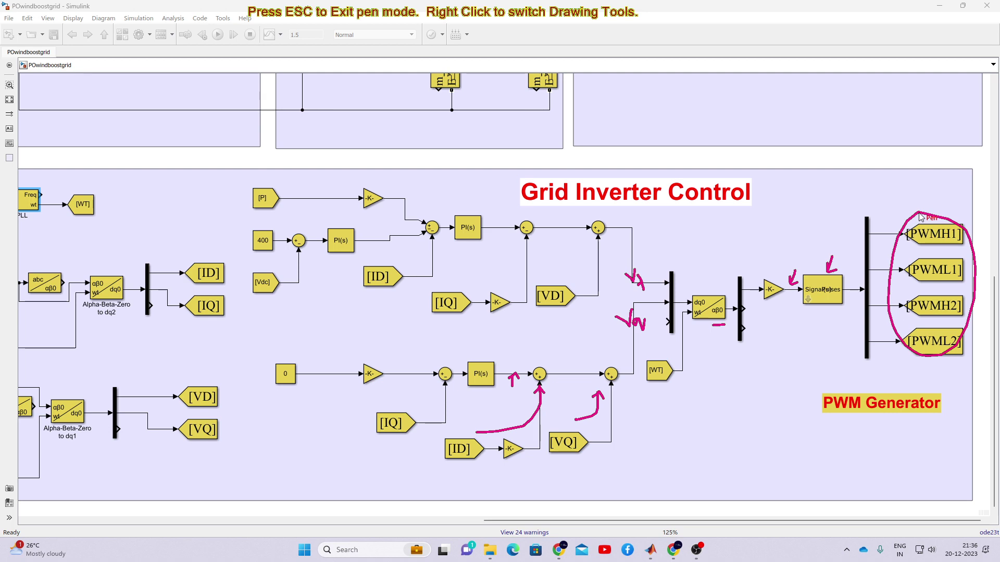
pyautogui.press('Escape')
# - Draw pen arrows from the PWM outputs to the inverter and from the boost converter to the LCL filter, and clear the marks
pyautogui.scroll(5, 988, 184)
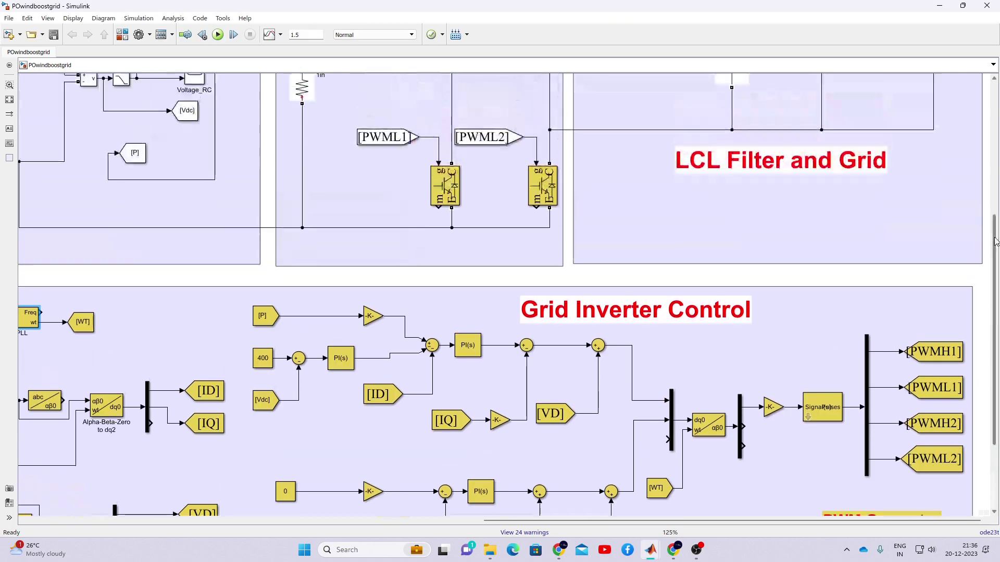
pyautogui.scroll(-6, 988, 183)
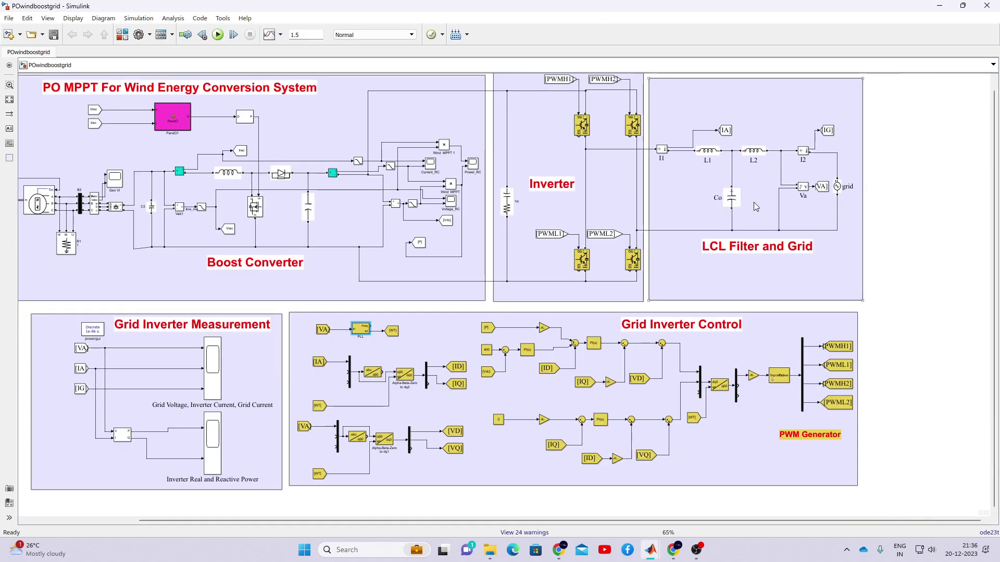
pyautogui.scroll(1, 991, 195)
pyautogui.hotkey('ctrl', 'alt', 'p')
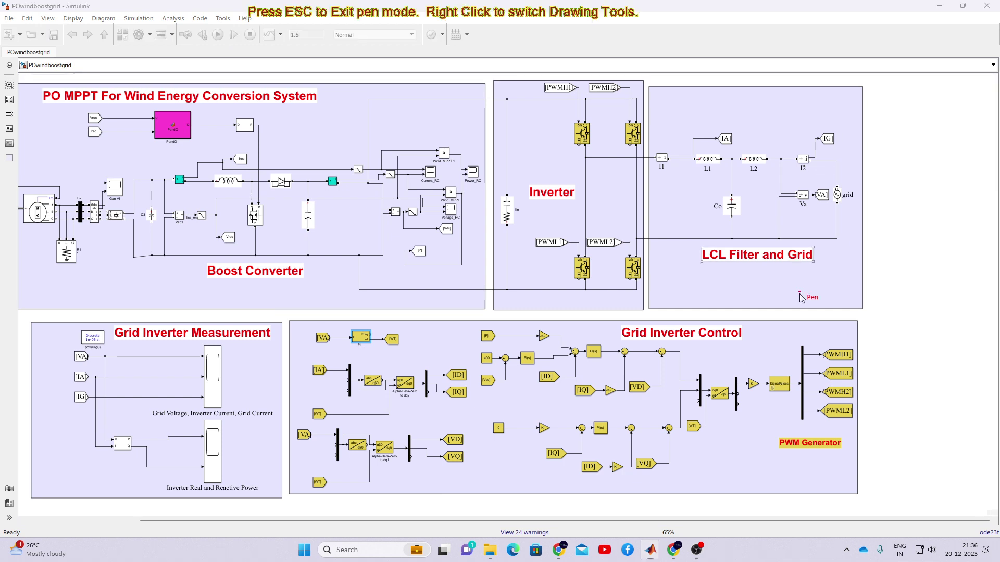
pyautogui.moveTo(819, 345)
pyautogui.mouseDown()
pyautogui.moveTo(817, 312)
pyautogui.moveTo(664, 183)
pyautogui.moveTo(617, 178)
pyautogui.moveTo(616, 196)
pyautogui.mouseUp()
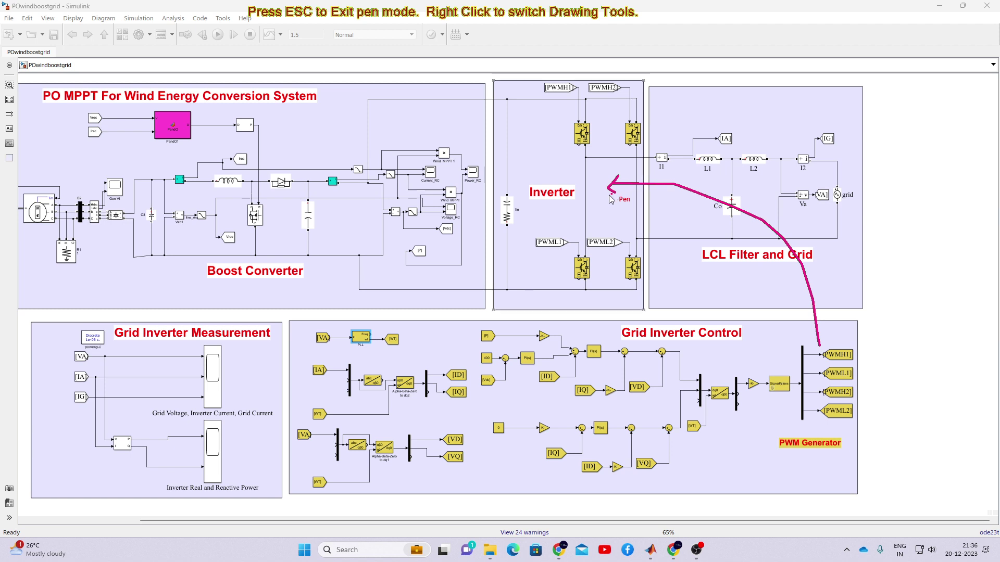
pyautogui.moveTo(344, 224)
pyautogui.mouseDown()
pyautogui.moveTo(482, 168)
pyautogui.moveTo(586, 164)
pyautogui.moveTo(771, 180)
pyautogui.mouseUp()
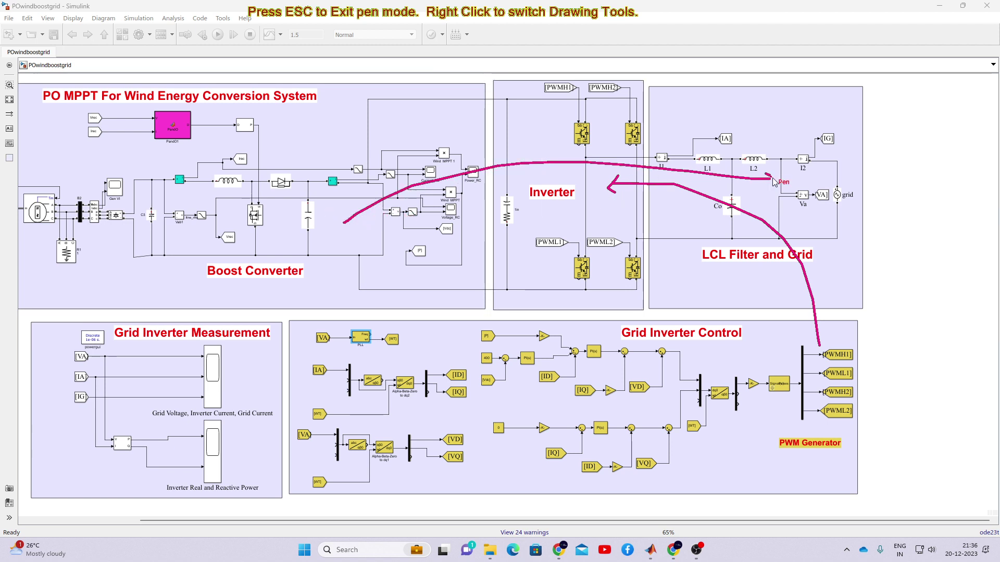
pyautogui.press('Escape')
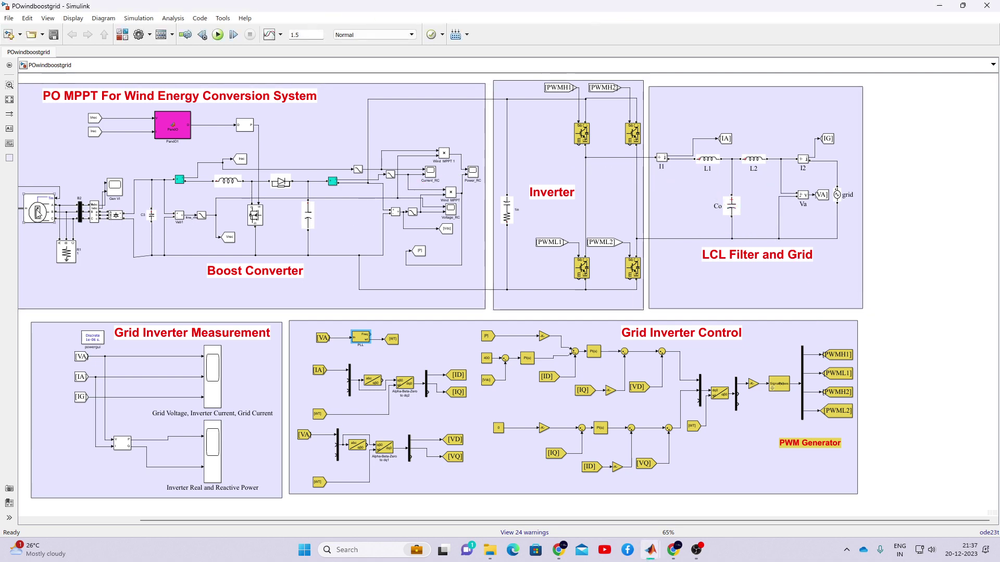
# - View the Wind Turbine block's parameters and close them
pyautogui.moveTo(413, 521); pyautogui.dragTo(162, 493)
pyautogui.doubleClick(85, 212)
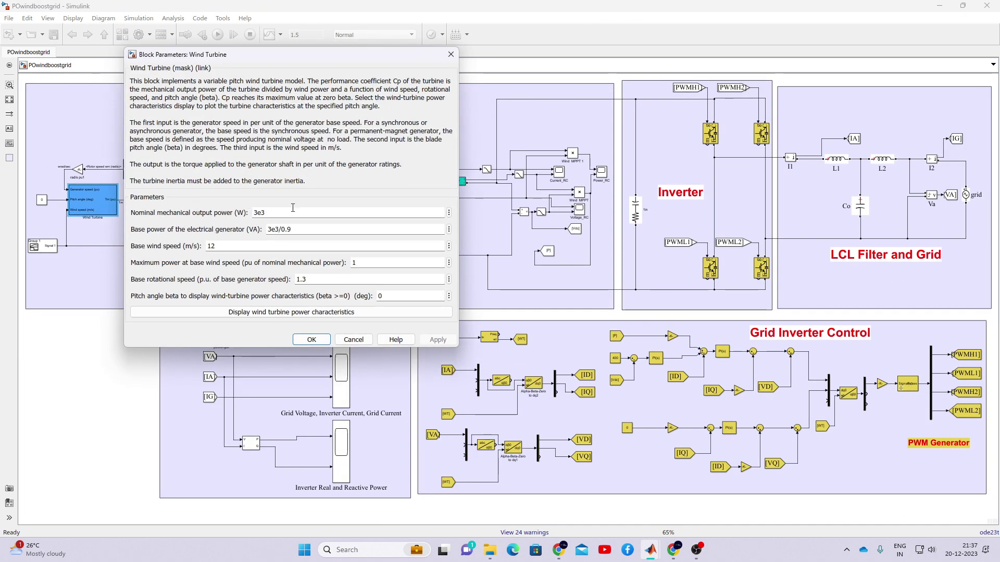
pyautogui.click(301, 340)
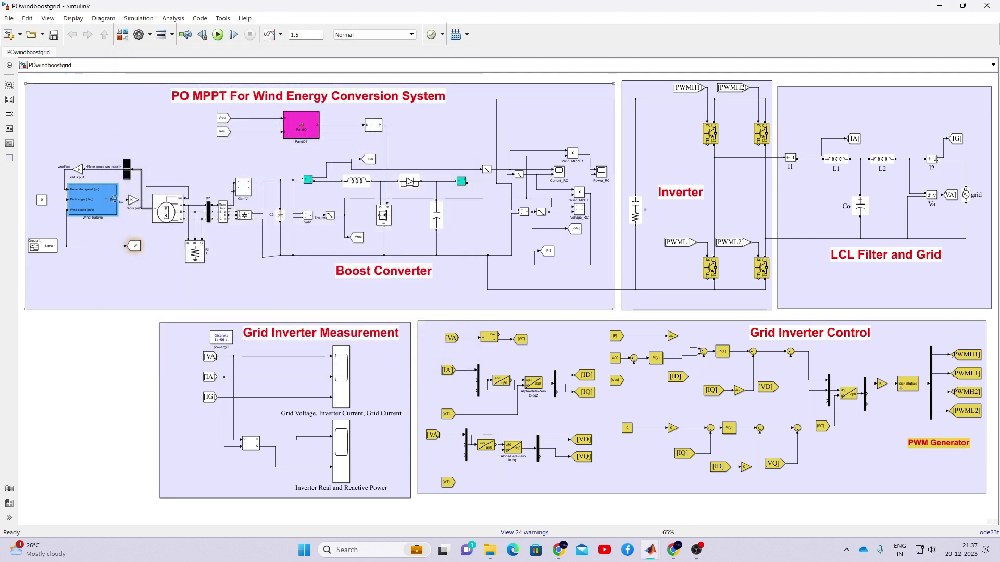
# - Examine the permanent magnet synchronous machine, the Universal Bridge rectifier and the boost converter stage
pyautogui.click(166, 211)
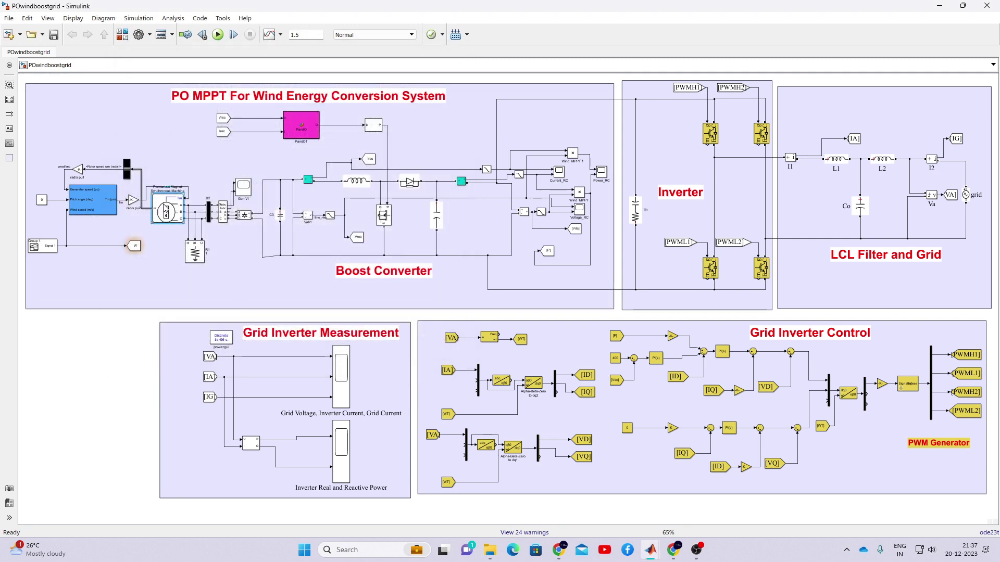
pyautogui.click(246, 218)
pyautogui.scroll(1, 247, 218)
pyautogui.scroll(3, 247, 220)
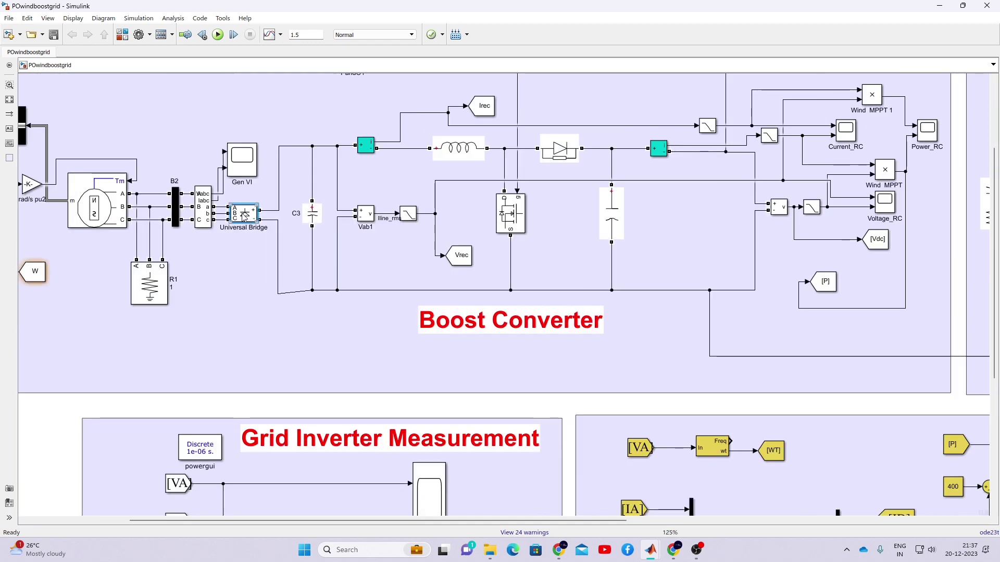
pyautogui.scroll(-2, 244, 217)
pyautogui.scroll(-1, 244, 217)
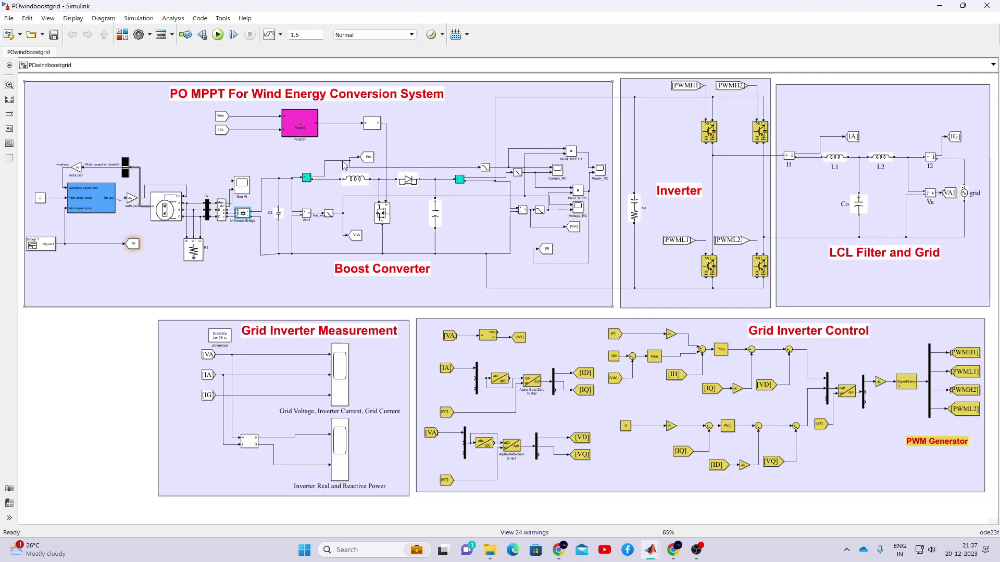
# - Draw pen arrows from the Vrec and Irec tags to the two PandO1 block inputs, and clear the marks
pyautogui.press('F12')
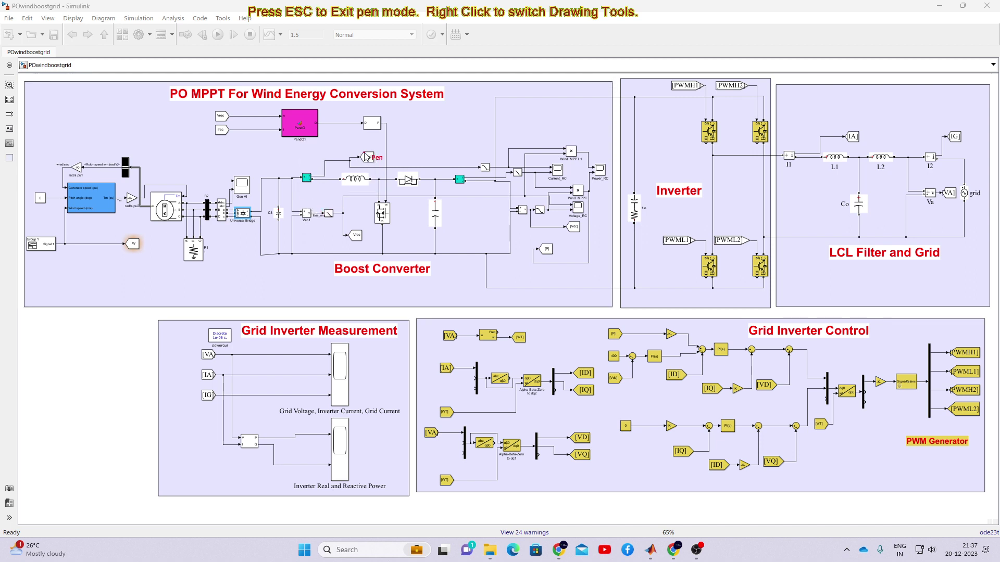
pyautogui.moveTo(354, 241)
pyautogui.mouseDown()
pyautogui.moveTo(294, 218)
pyautogui.moveTo(257, 119)
pyautogui.mouseUp()
pyautogui.moveTo(363, 156); pyautogui.dragTo(274, 138)
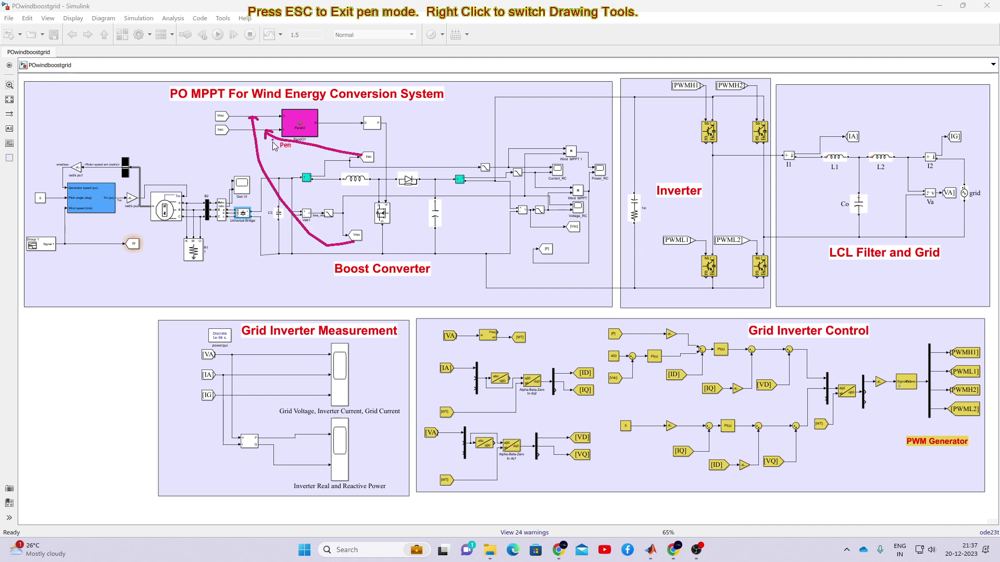
pyautogui.press('Escape')
# - Review the PandO1 function's duty-cycle limits and perturb-and-observe logic, close the code, and return to the POwindboostgrid model
pyautogui.click(298, 129)
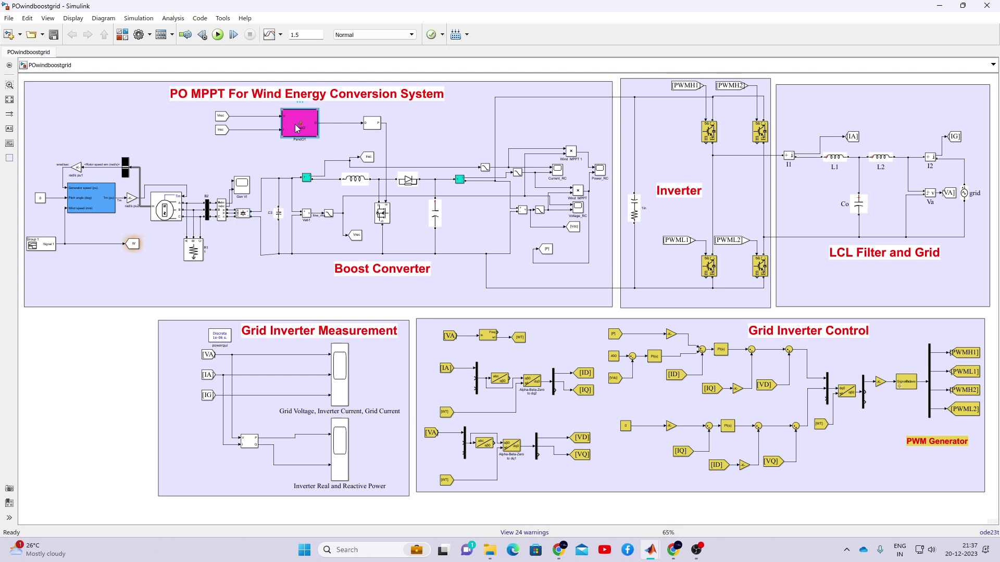
pyautogui.doubleClick(297, 128)
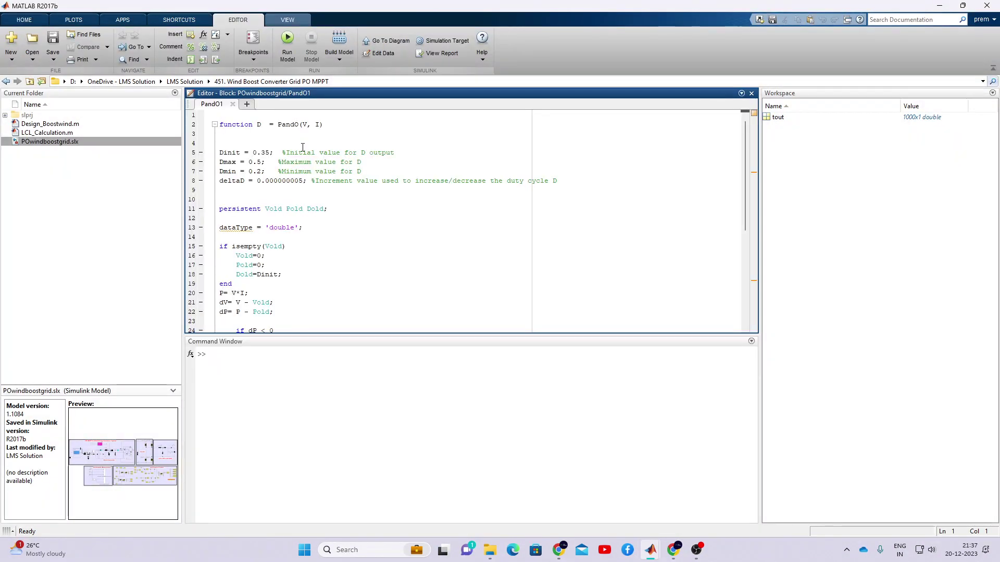
pyautogui.scroll(-7, 300, 156)
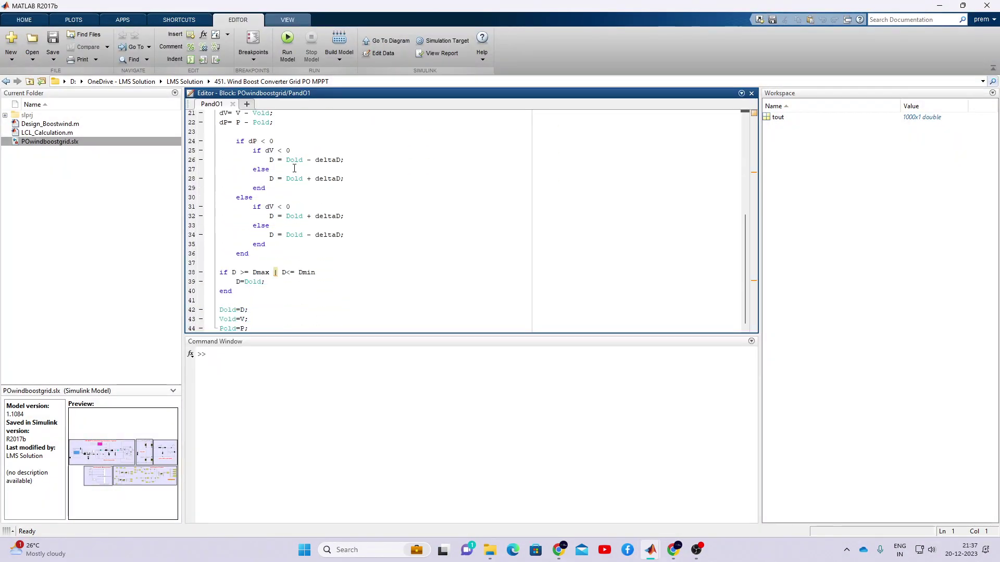
pyautogui.scroll(2, 294, 168)
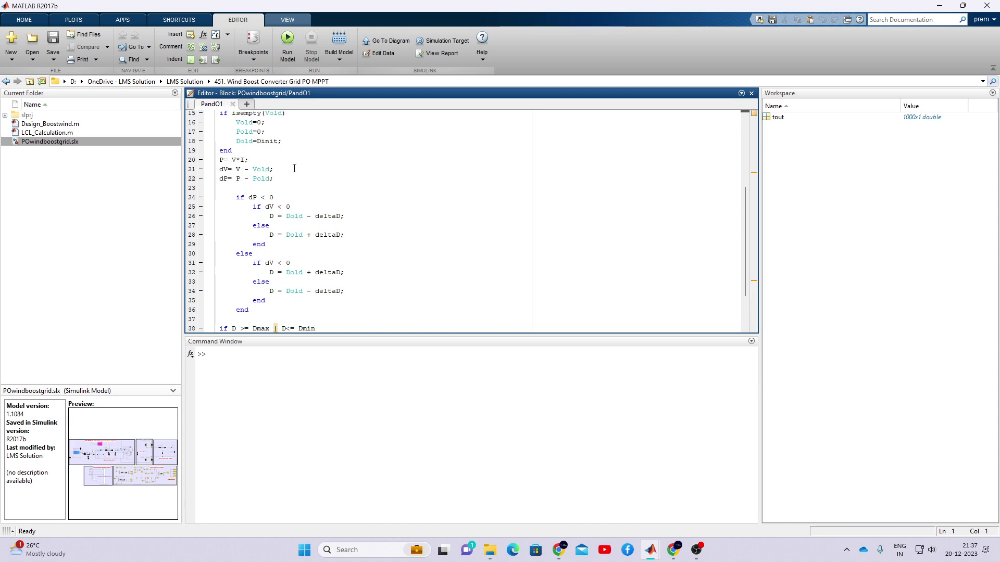
pyautogui.click(233, 104)
pyautogui.moveTo(650, 550)
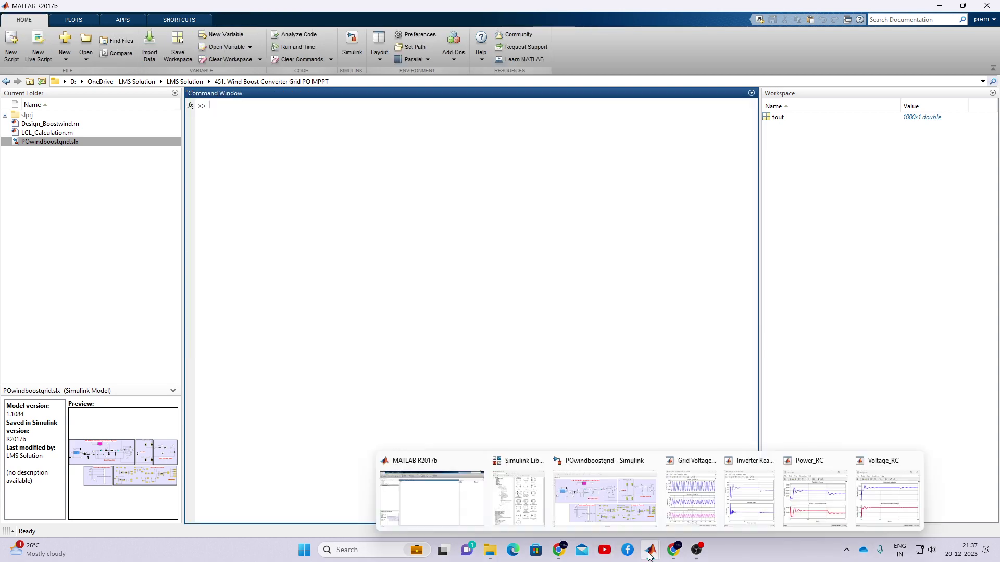
pyautogui.click(600, 519)
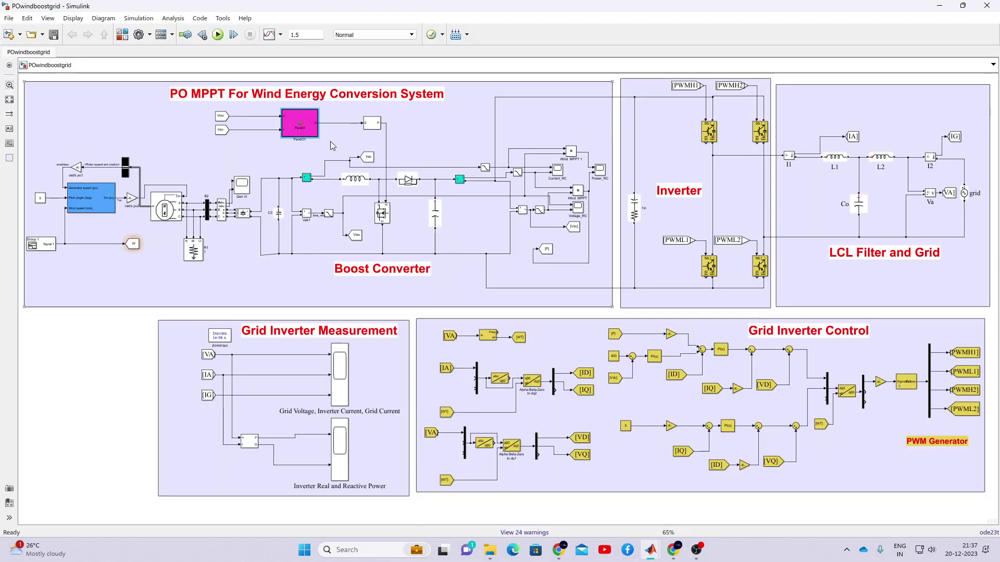
# - Mark the PandO1 output with an arrow, underline the pulse block, draw an arrow down to the boost converter switch, and clear the marks
pyautogui.click(332, 124)
pyautogui.press('F9')
pyautogui.moveTo(342, 145); pyautogui.dragTo(385, 133)
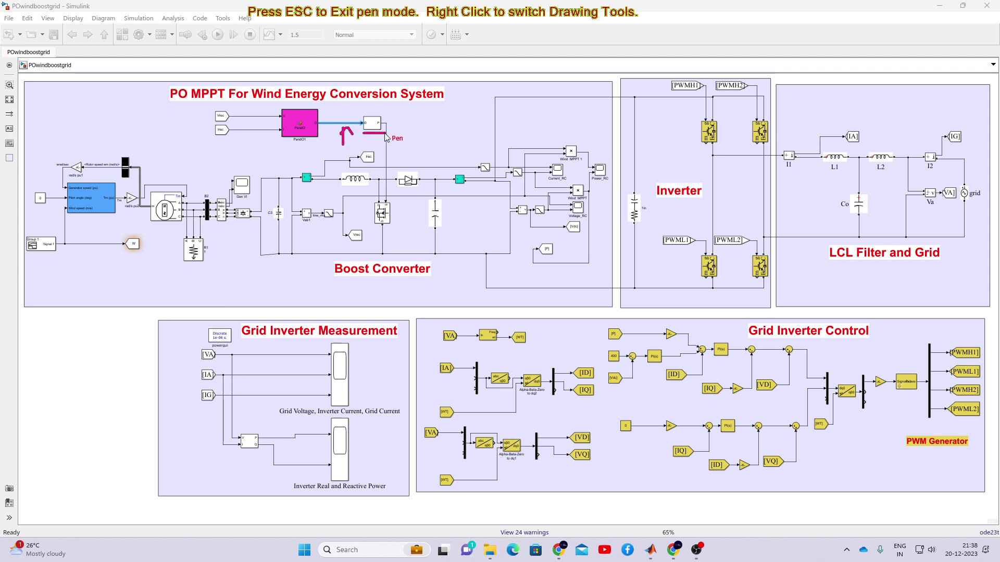
pyautogui.moveTo(392, 139)
pyautogui.mouseDown()
pyautogui.moveTo(391, 194)
pyautogui.moveTo(394, 185)
pyautogui.mouseUp()
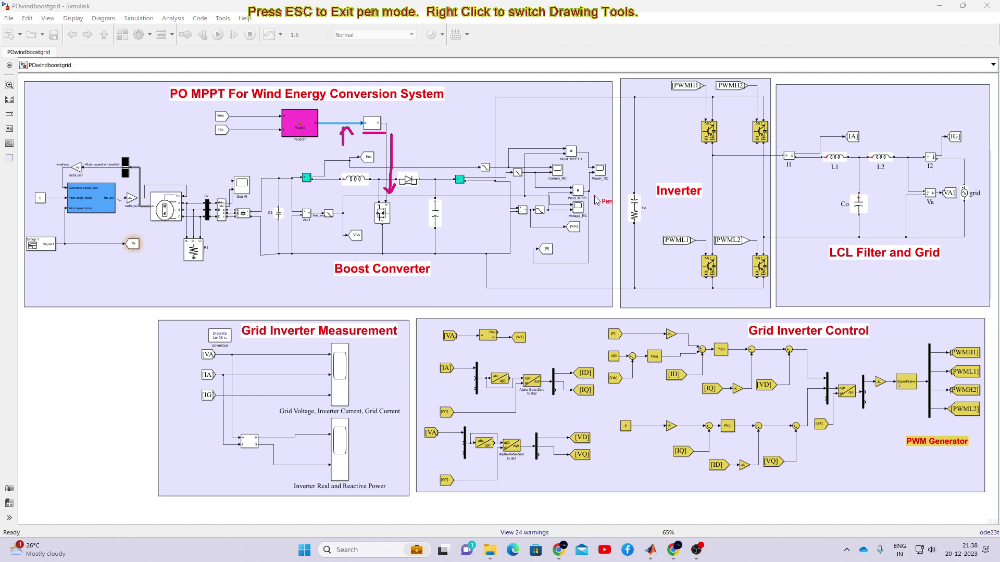
pyautogui.press('Escape')
# - View the rectifier and boost converter waveforms in the Power_RC and Voltage_RC scopes
pyautogui.click(460, 290)
pyautogui.click(343, 378)
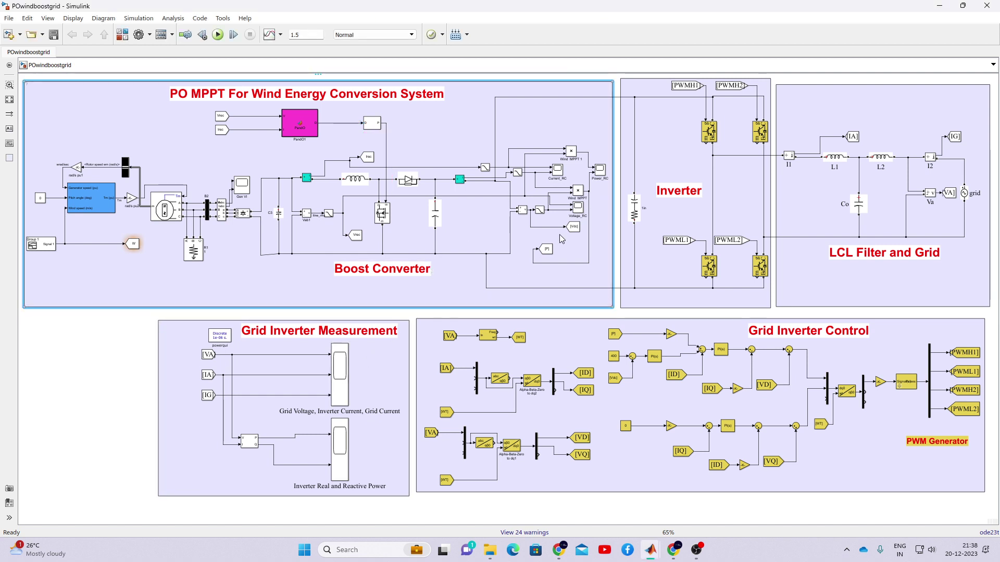
pyautogui.click(602, 177)
pyautogui.doubleClick(602, 177)
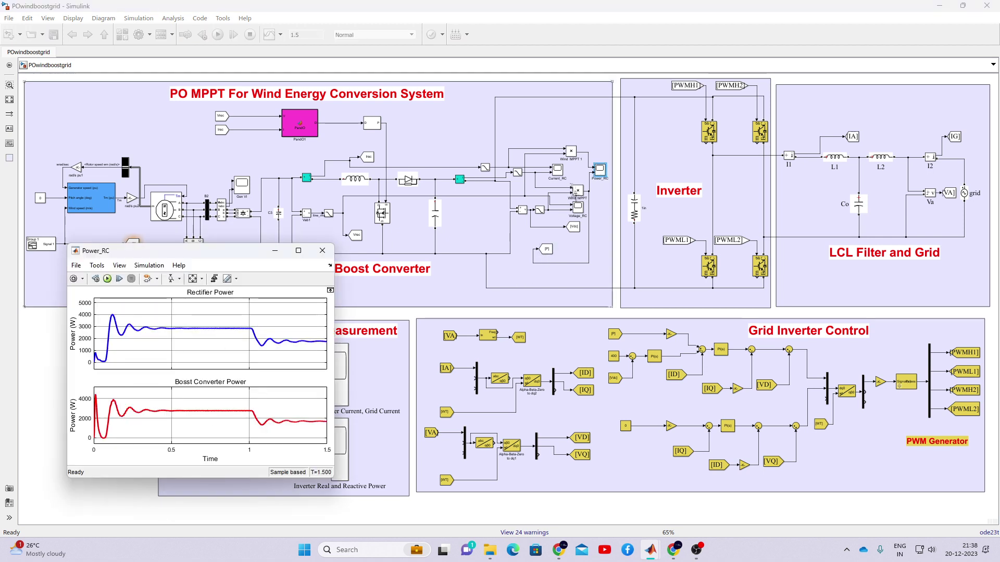
pyautogui.doubleClick(578, 208)
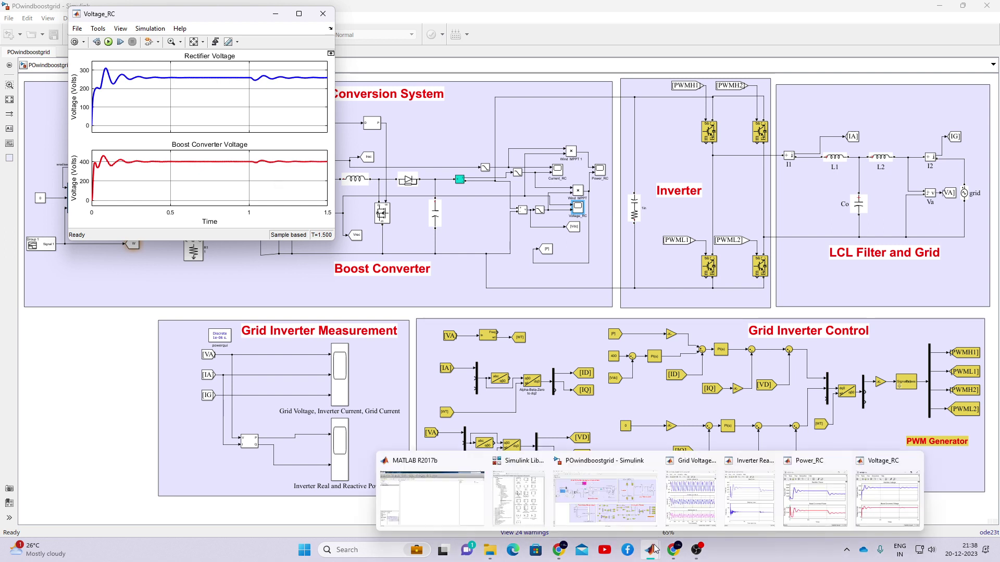
# - Return to the model, view the wind speed profile in the Signal Builder block, and close it
pyautogui.click(57, 276)
pyautogui.click(49, 245)
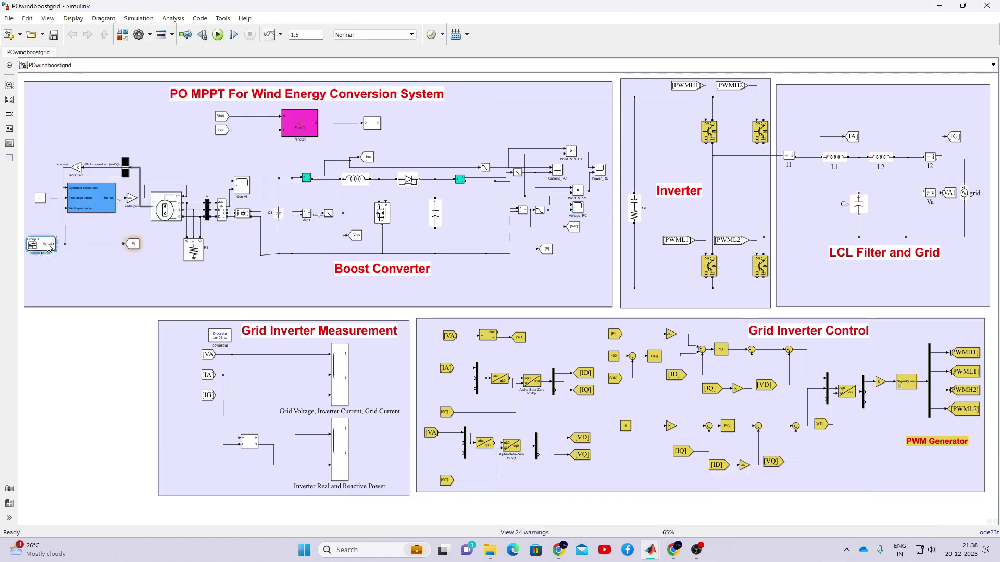
pyautogui.doubleClick(49, 245)
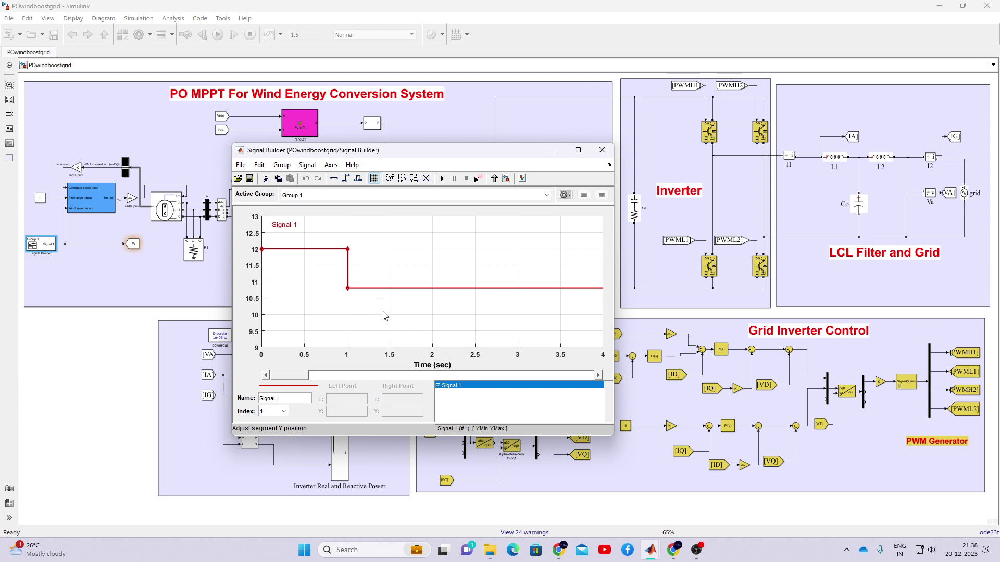
pyautogui.click(602, 150)
# - Draw pen arrows from the machine's output to the turbine's generator speed input and from the Signal Builder to its wind speed input
pyautogui.scroll(7, 38, 191)
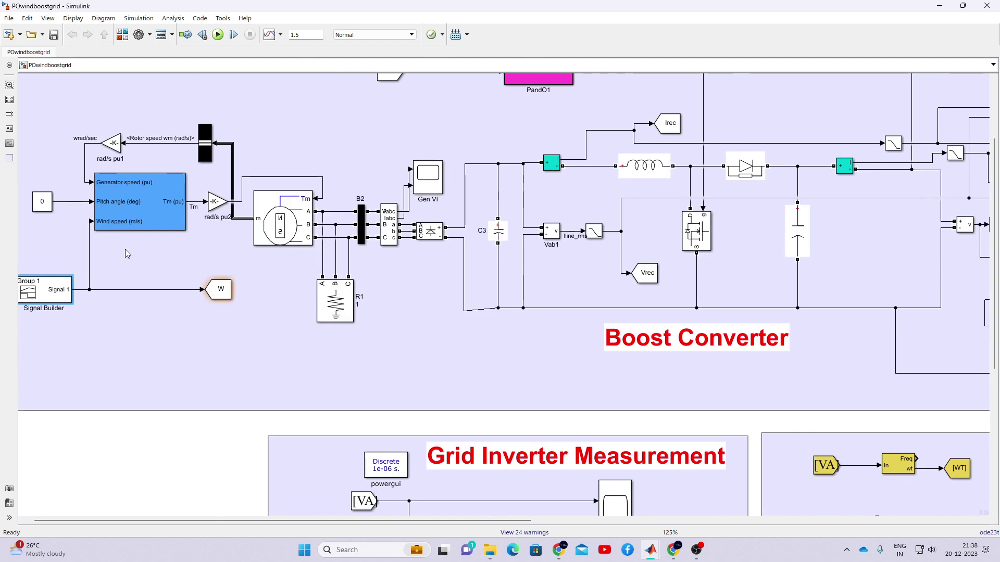
pyautogui.press('F12')
pyautogui.moveTo(253, 215)
pyautogui.mouseDown()
pyautogui.moveTo(229, 156)
pyautogui.moveTo(201, 137)
pyautogui.moveTo(103, 133)
pyautogui.moveTo(66, 152)
pyautogui.moveTo(76, 176)
pyautogui.mouseUp()
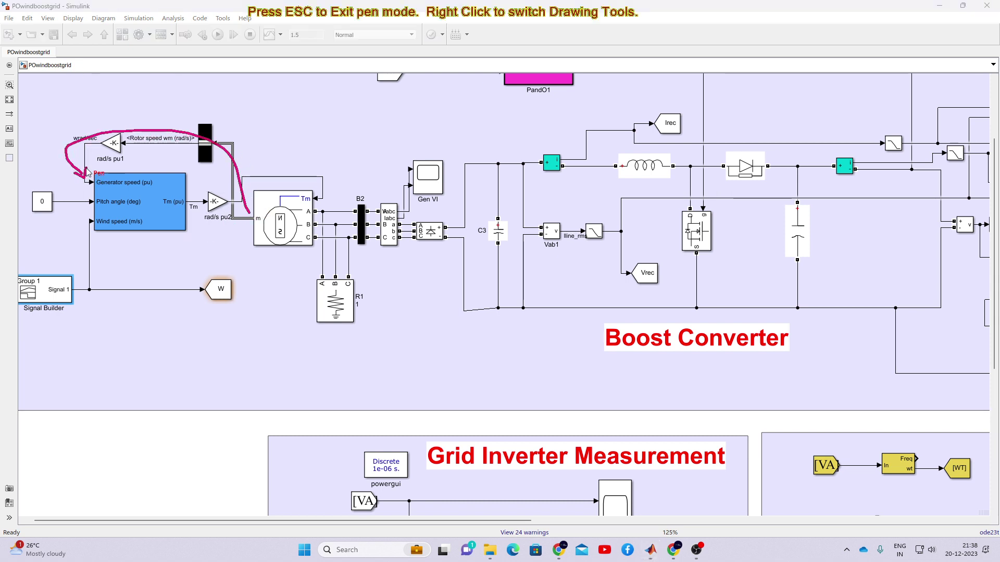
pyautogui.moveTo(76, 284)
pyautogui.mouseDown()
pyautogui.moveTo(89, 274)
pyautogui.moveTo(91, 228)
pyautogui.mouseUp()
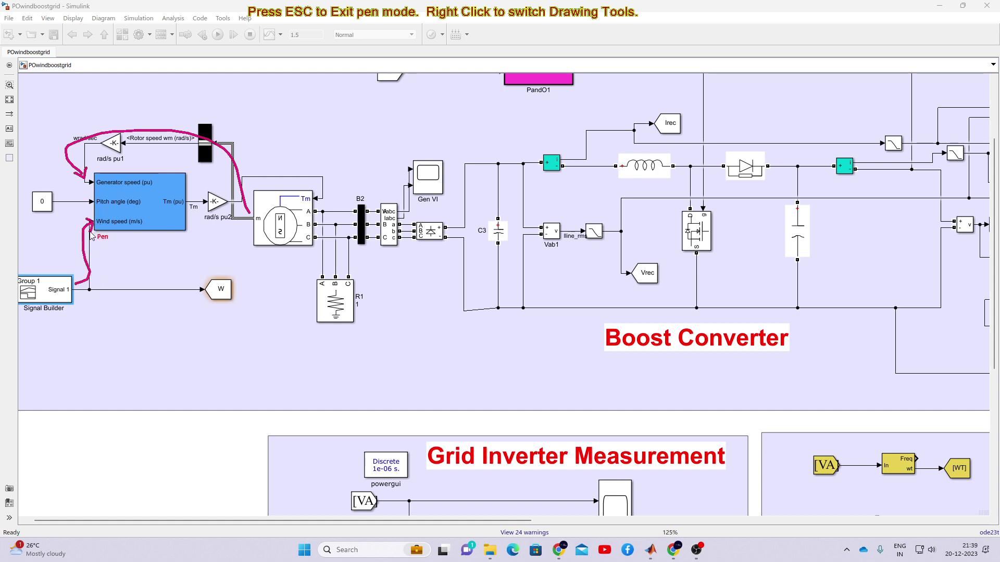
# - Select the turbine's pitch angle constant block, clear the pen arrows, and fit the whole model in view
pyautogui.click(51, 202)
pyautogui.click(59, 231)
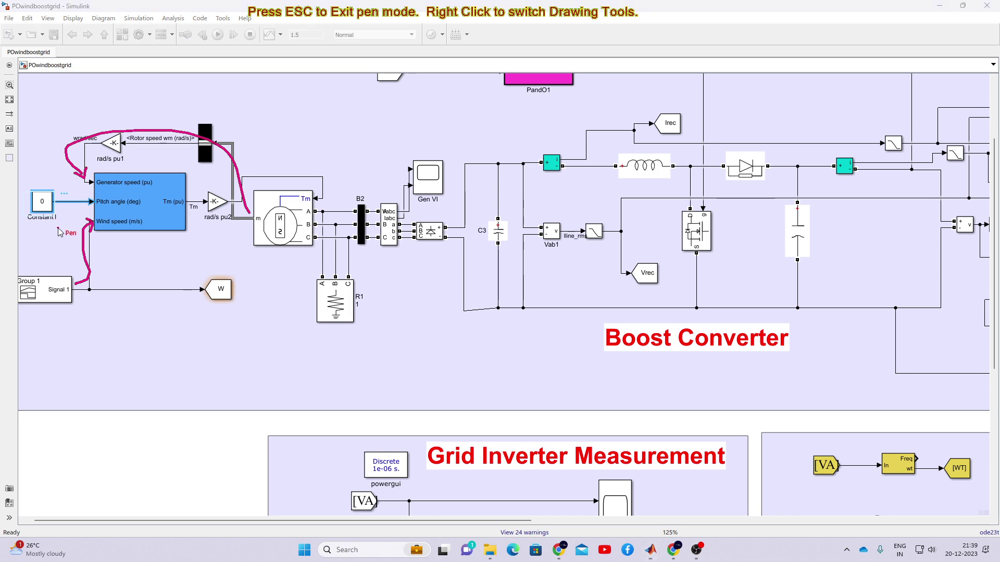
pyautogui.press('Escape')
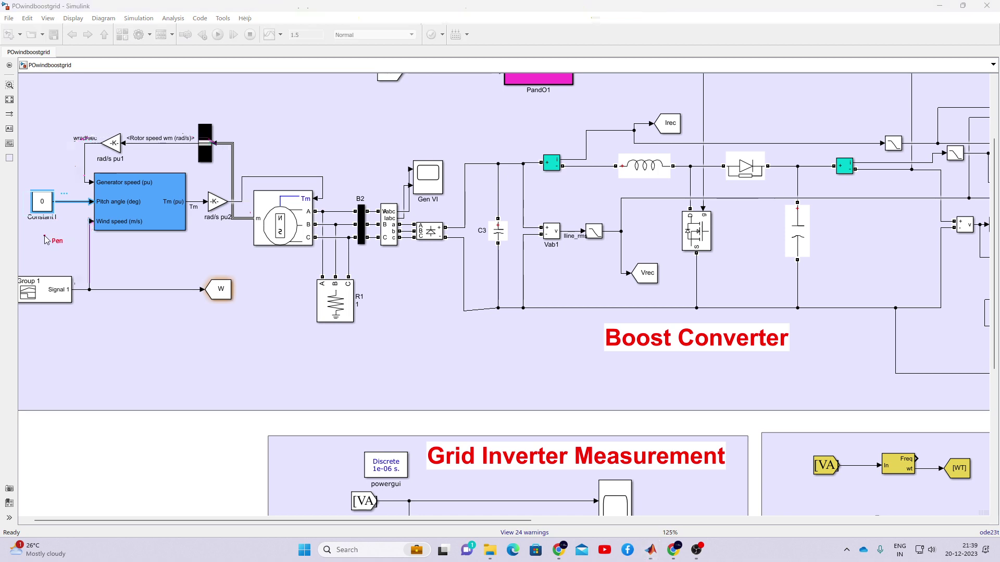
pyautogui.click(9, 99)
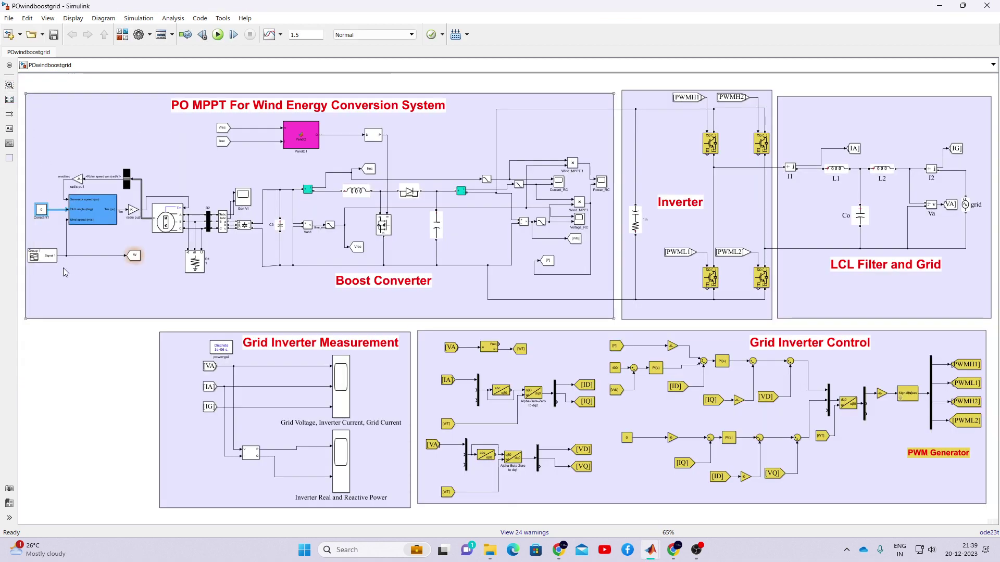
pyautogui.click(87, 364)
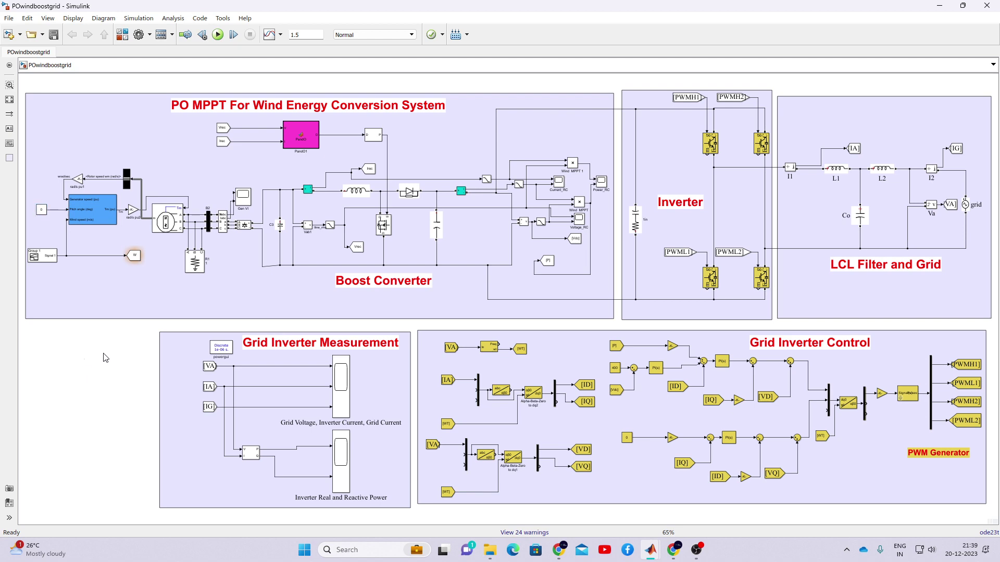
# - Bring up the grid voltage and current, inverter power, Power_RC and Voltage_RC scopes, and run the simulation
pyautogui.moveTo(648, 553)
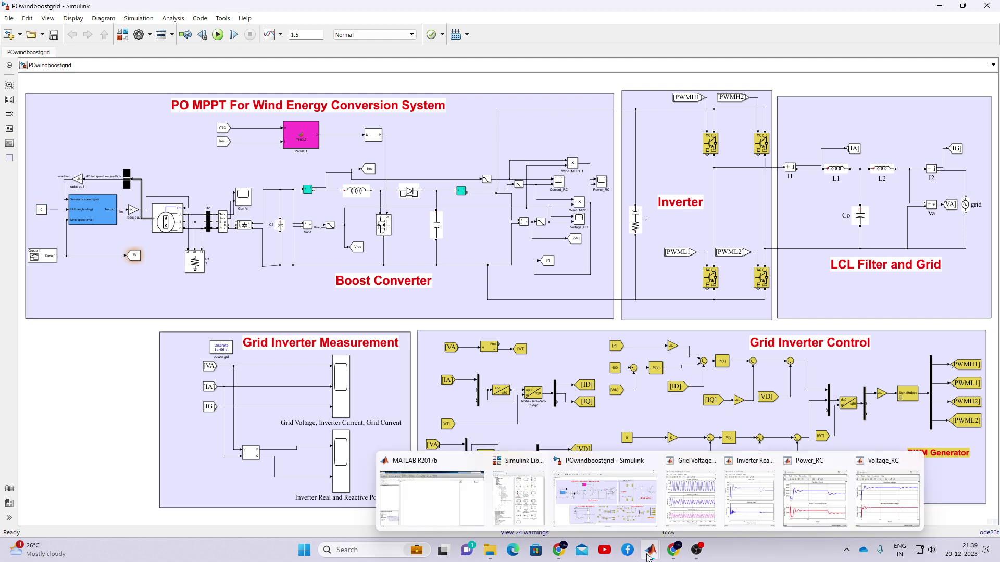
pyautogui.click(683, 516)
pyautogui.click(743, 502)
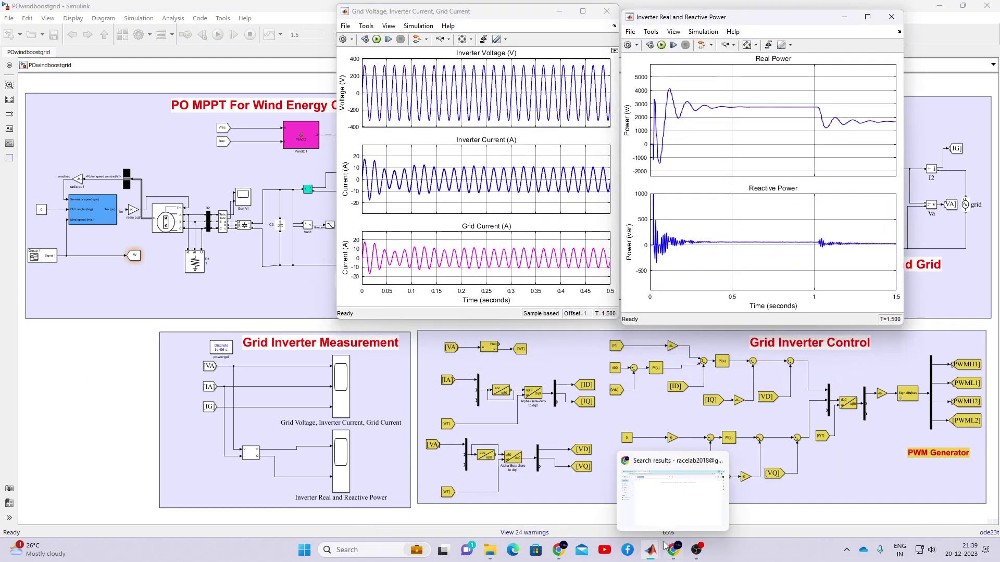
pyautogui.moveTo(650, 550)
pyautogui.click(809, 492)
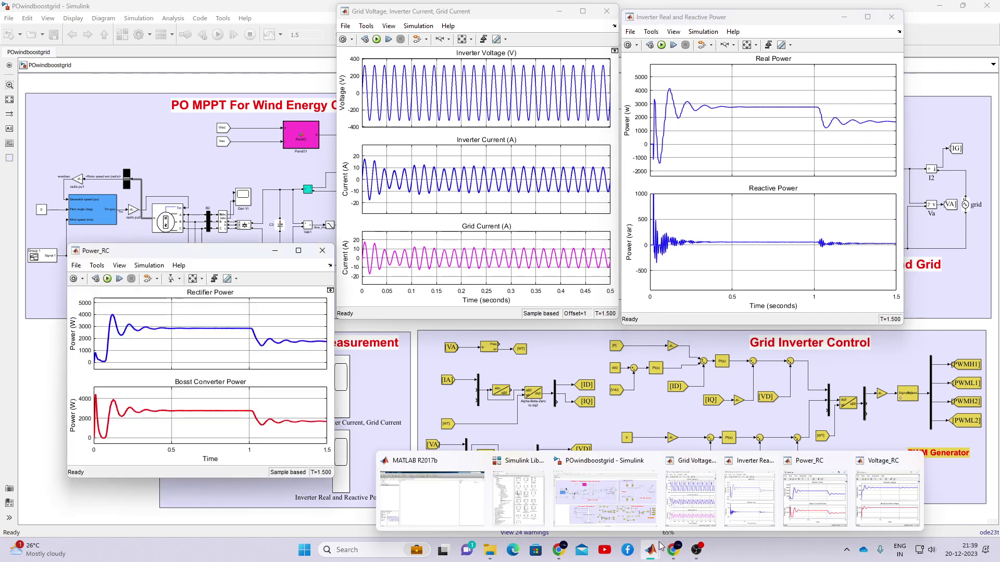
pyautogui.click(868, 513)
pyautogui.click(109, 43)
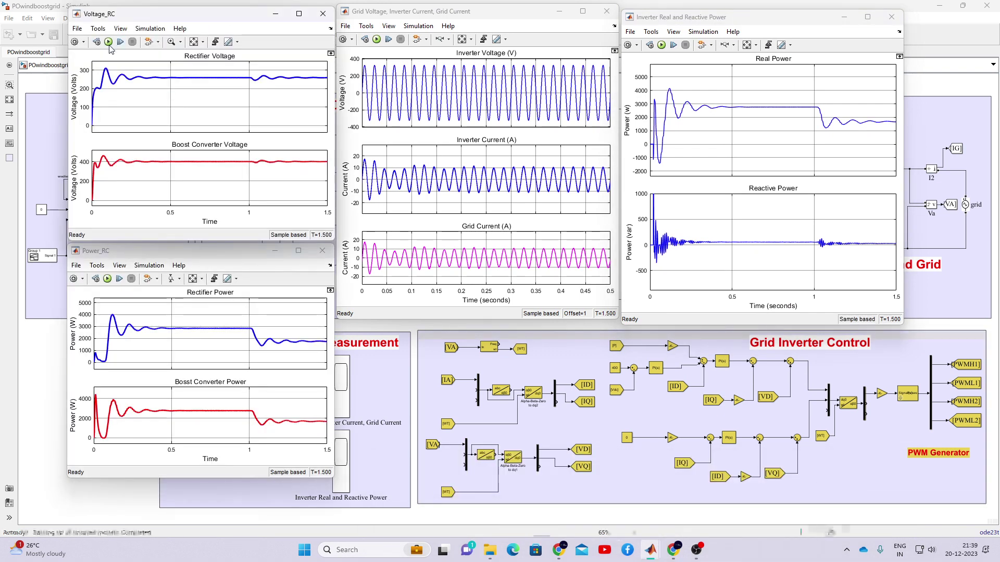
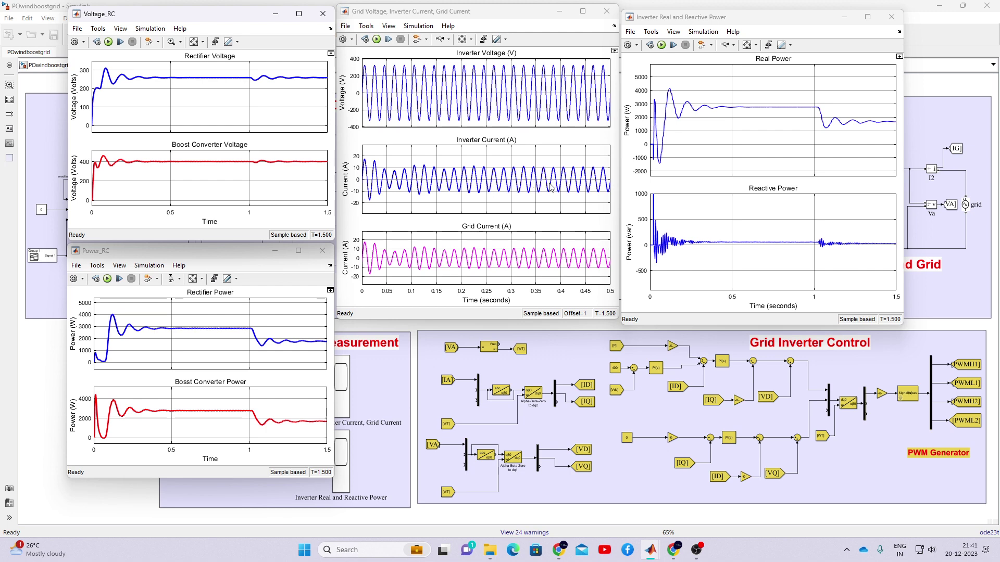
# - Enable logging to the workspace as ScopeData2 for the Grid Voltage, Inverter Current, Grid Current scope
pyautogui.click(388, 26)
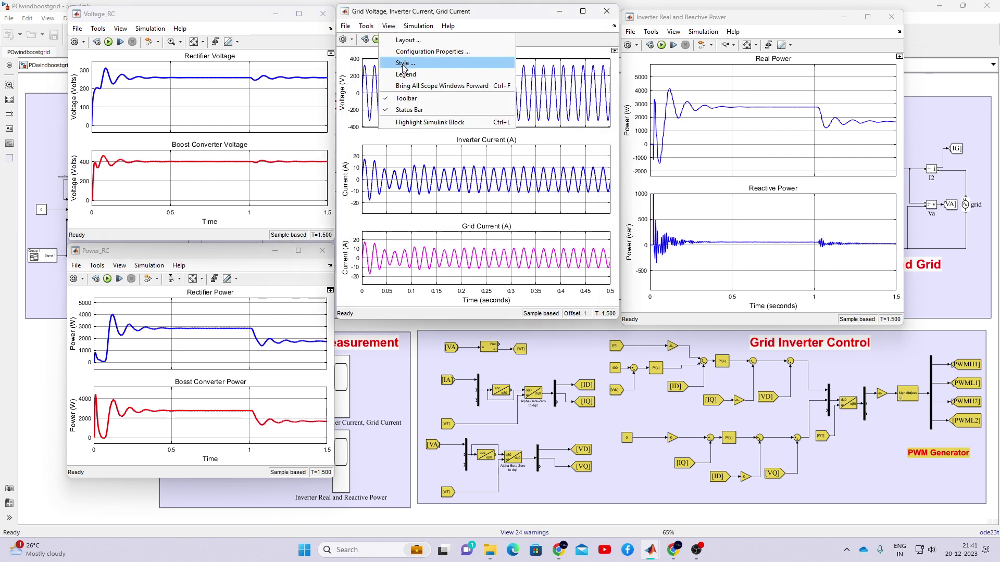
pyautogui.click(406, 52)
pyautogui.click(494, 204)
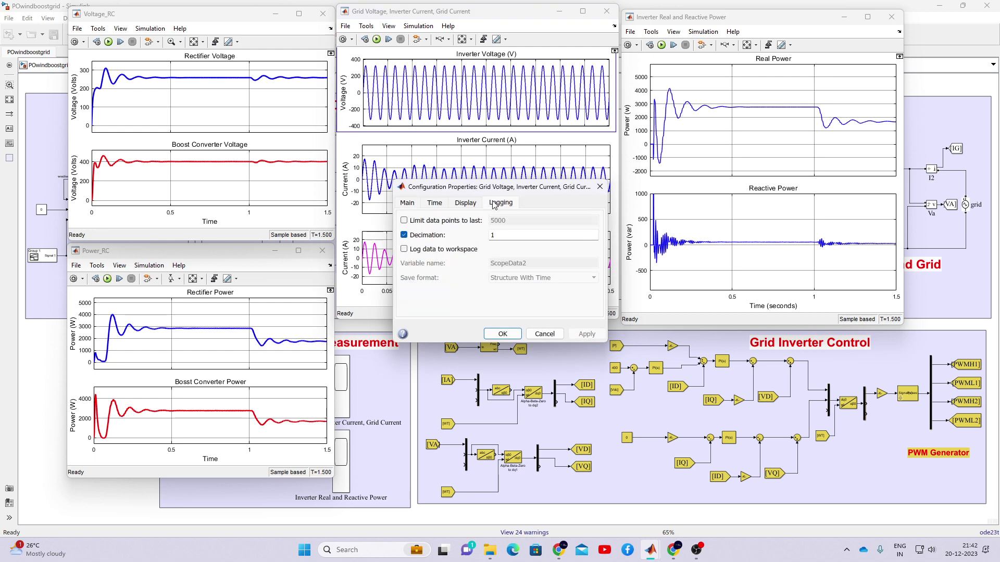
pyautogui.click(428, 253)
pyautogui.click(503, 335)
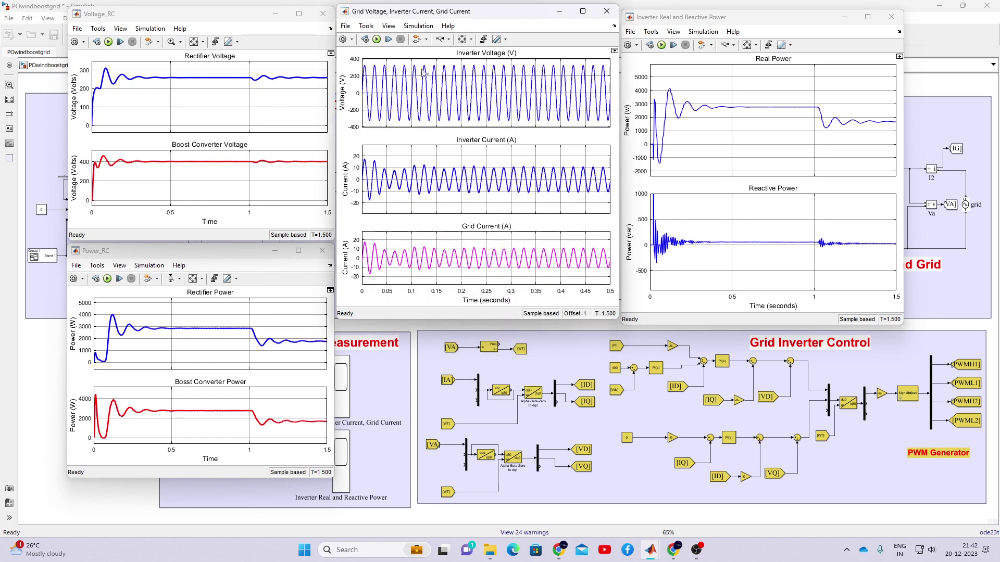
# - Rerun the simulation, stop it at about 0.42 s, and return to the model
pyautogui.click(377, 39)
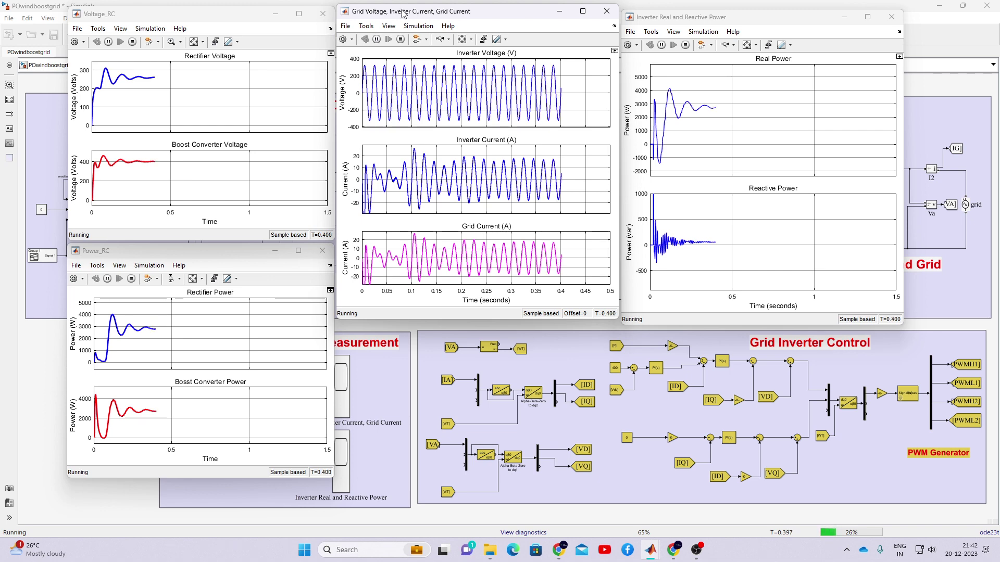
pyautogui.click(401, 41)
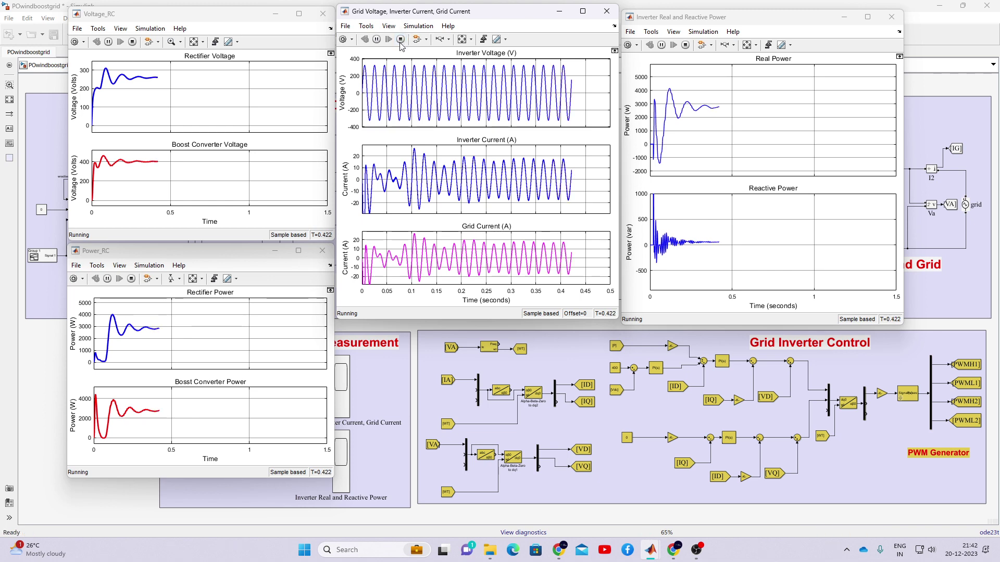
pyautogui.click(297, 243)
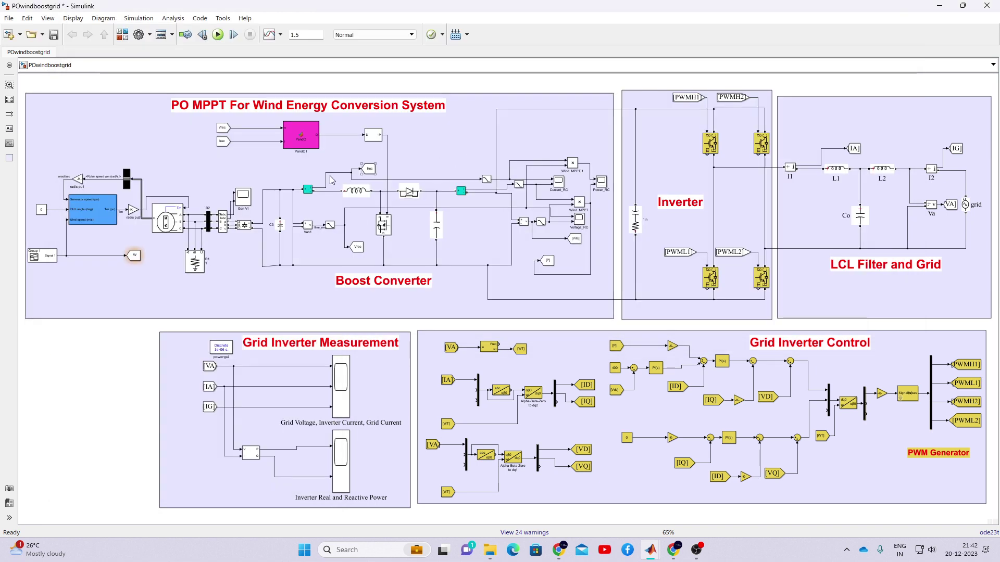
pyautogui.click(621, 166)
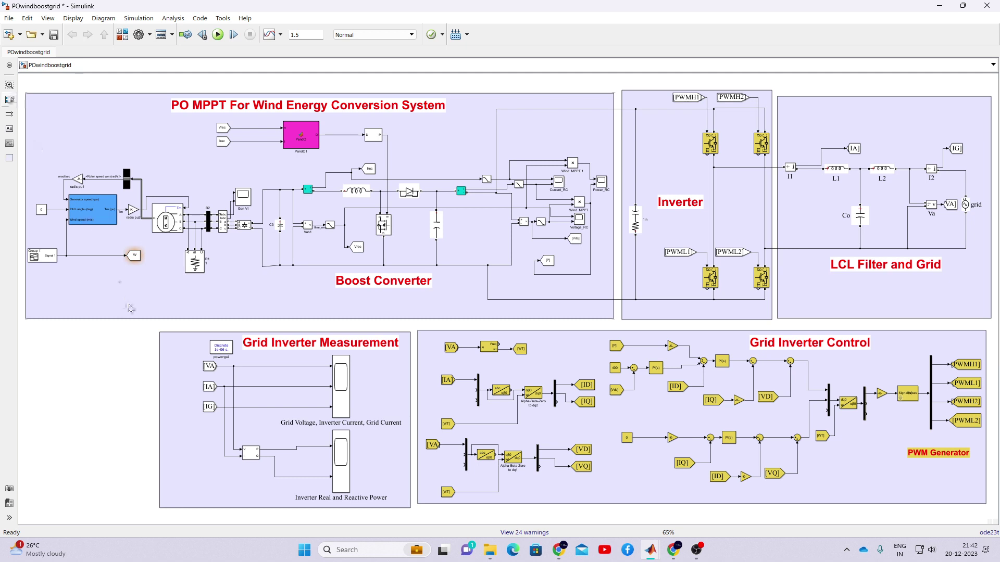
# - Open the FFT Analysis tool from the powergui block and move its window clear of the screen edge
pyautogui.doubleClick(226, 351)
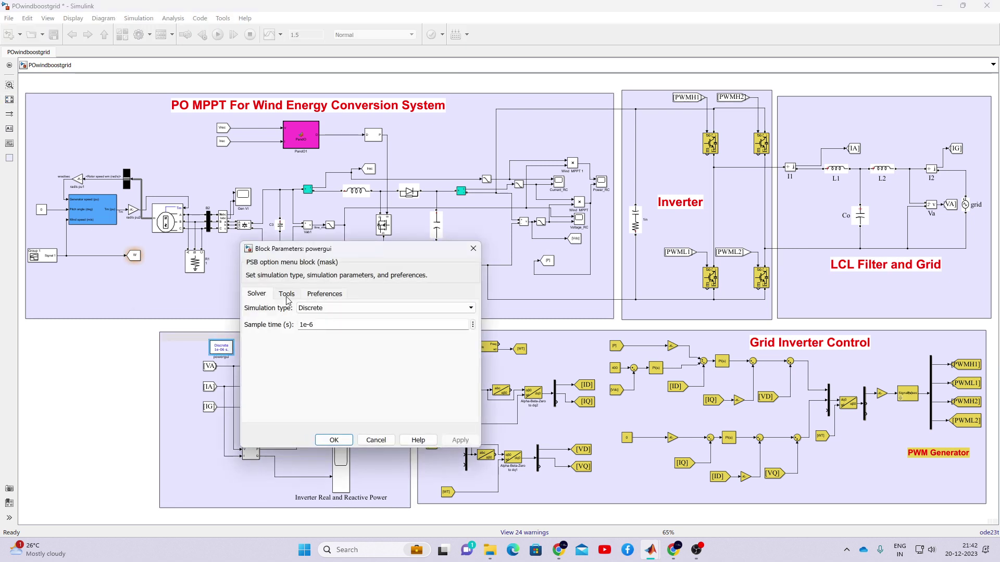
pyautogui.click(287, 294)
pyautogui.click(306, 354)
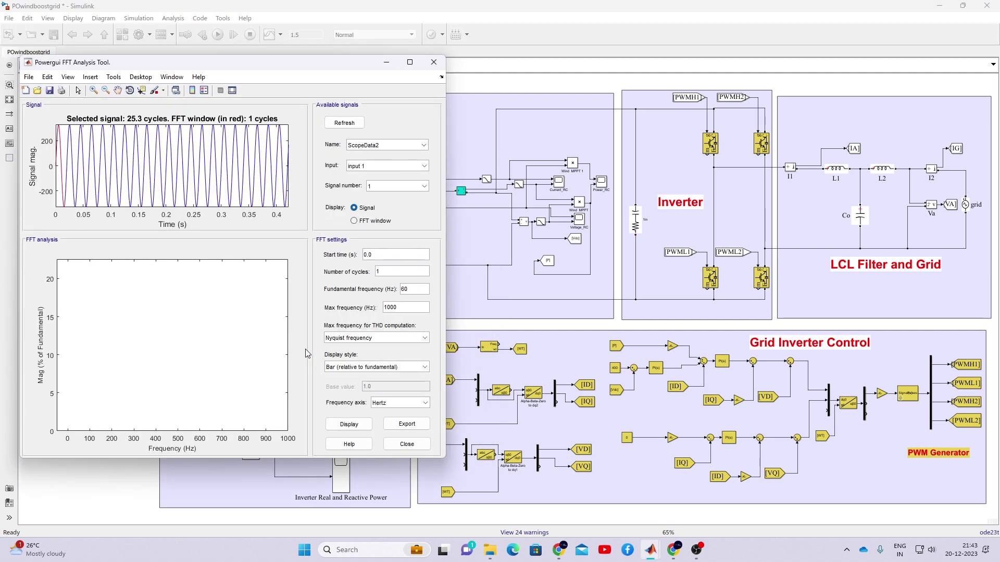
pyautogui.moveTo(187, 69); pyautogui.dragTo(332, 27)
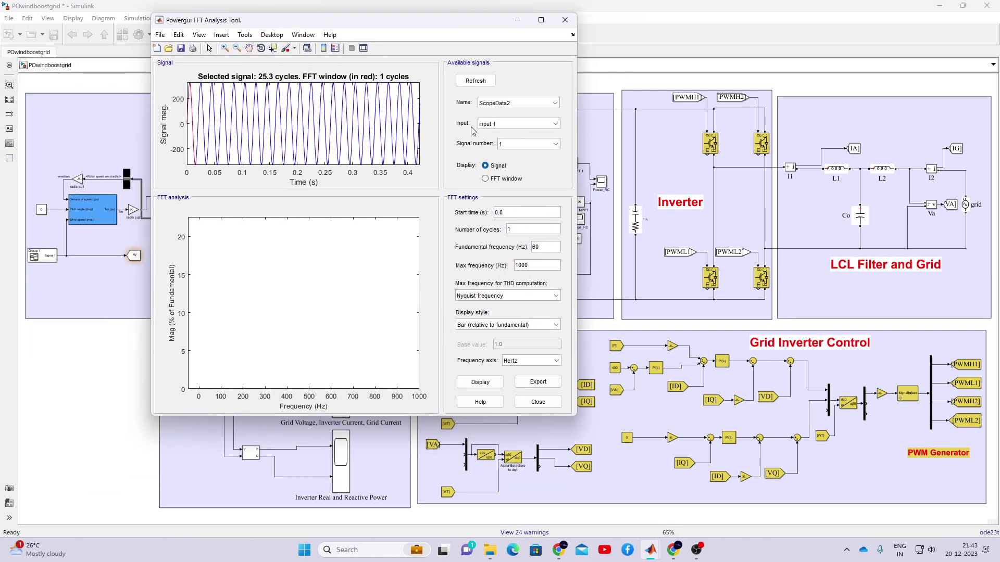
# - Choose input 2 of ScopeData2 as the FFT signal and set the start time to 0.3 s
pyautogui.click(509, 125)
pyautogui.click(494, 142)
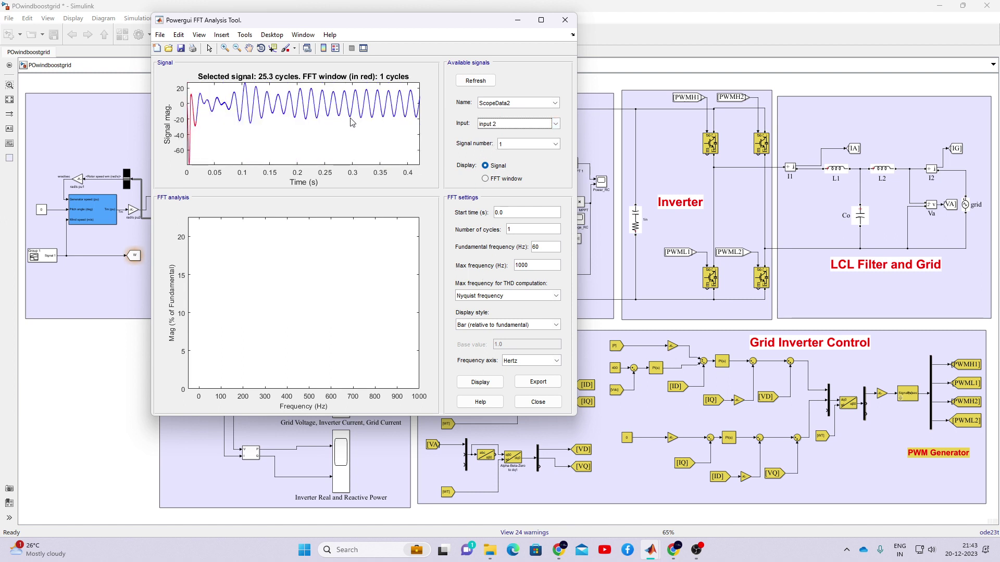
pyautogui.doubleClick(499, 213)
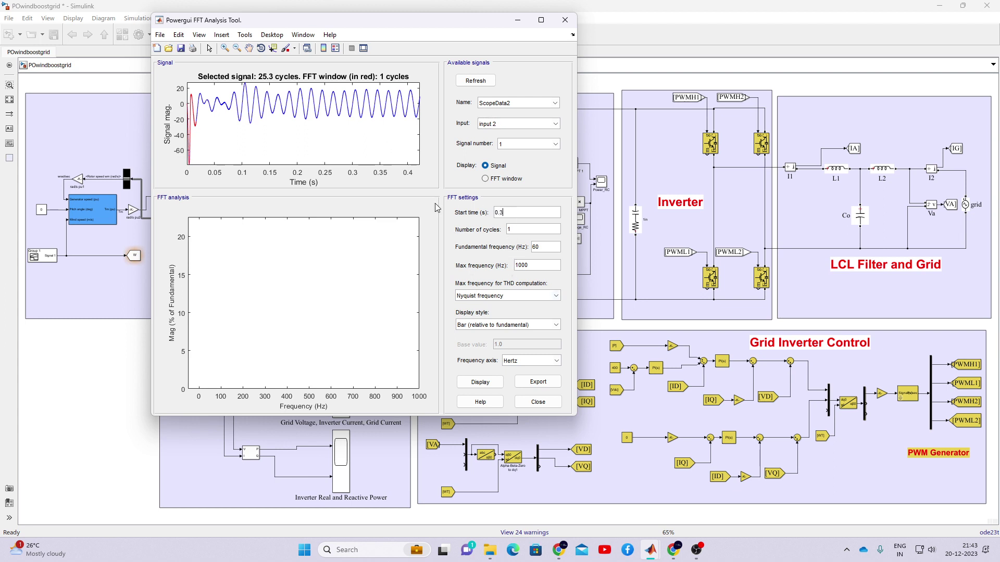
pyautogui.write('0.3')
# - Set the fundamental frequency to 50 Hz and the THD limit to Same as Max frequency, display the FFT analysis, and return to the model
pyautogui.doubleClick(536, 247)
pyautogui.click(502, 296)
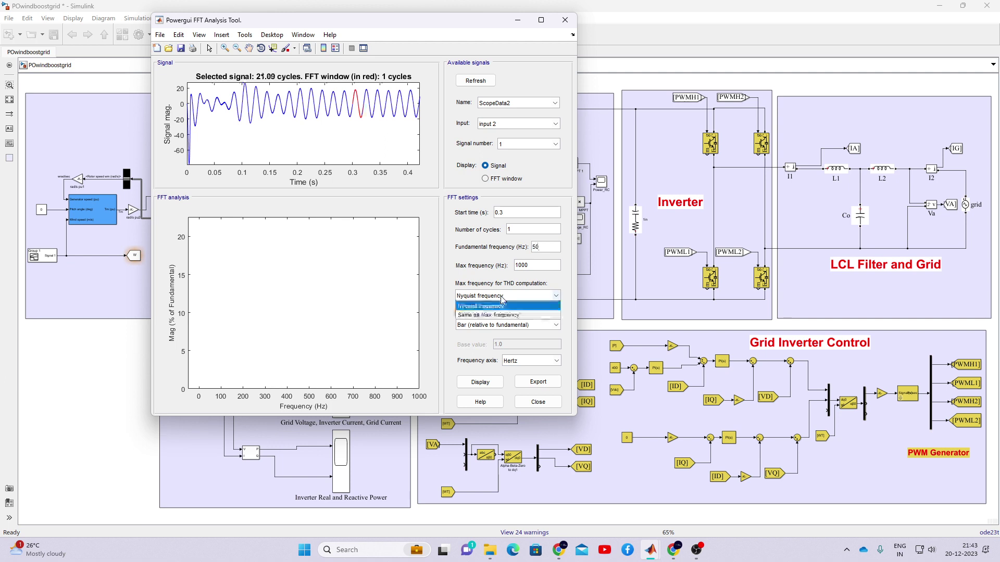
pyautogui.click(480, 316)
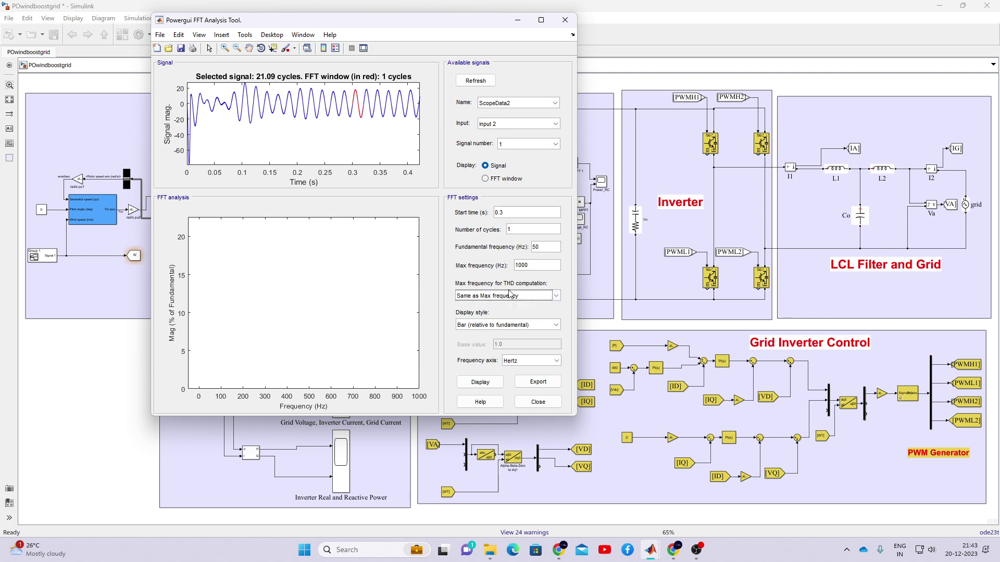
pyautogui.click(476, 384)
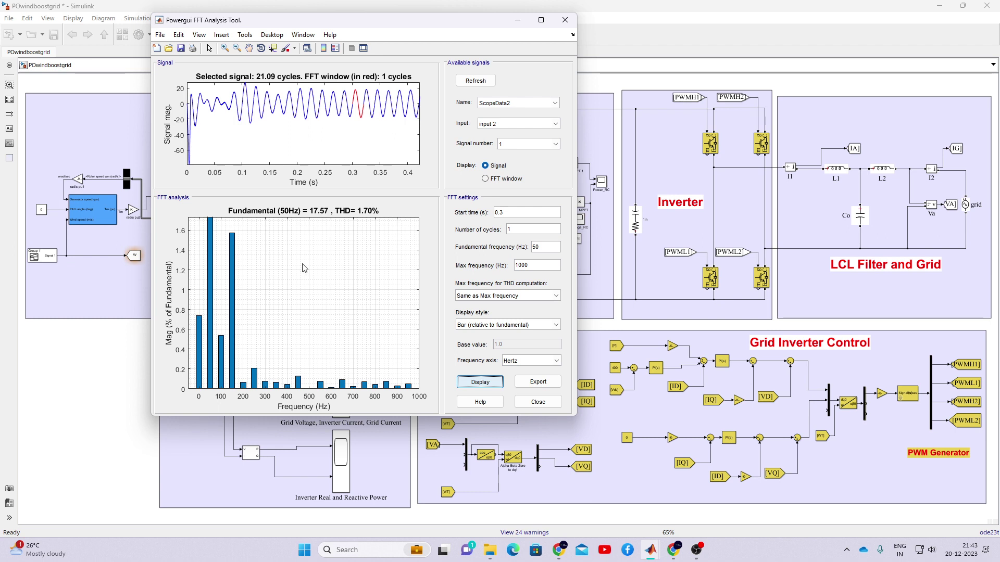
pyautogui.click(121, 351)
pyautogui.click(115, 298)
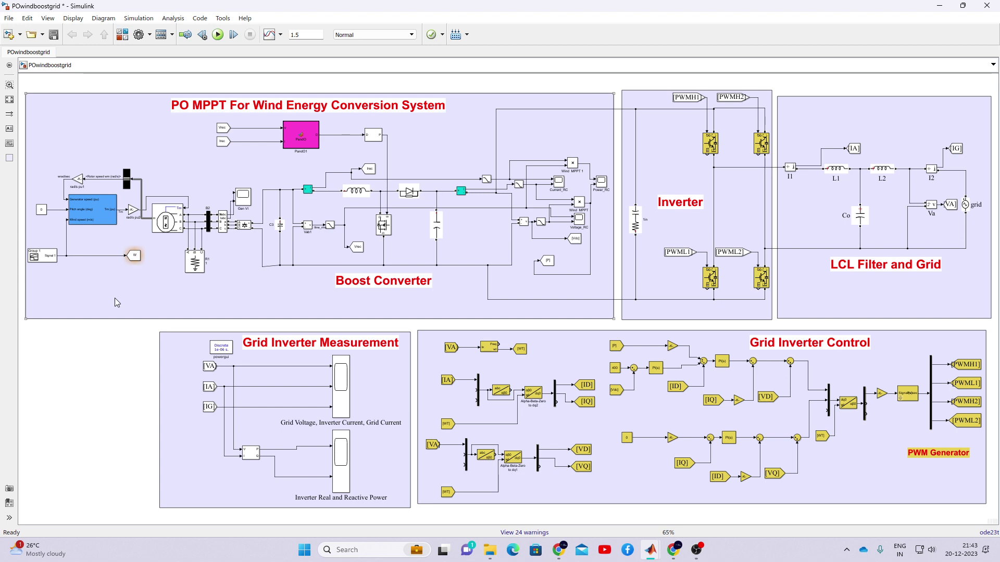
pyautogui.click(698, 550)
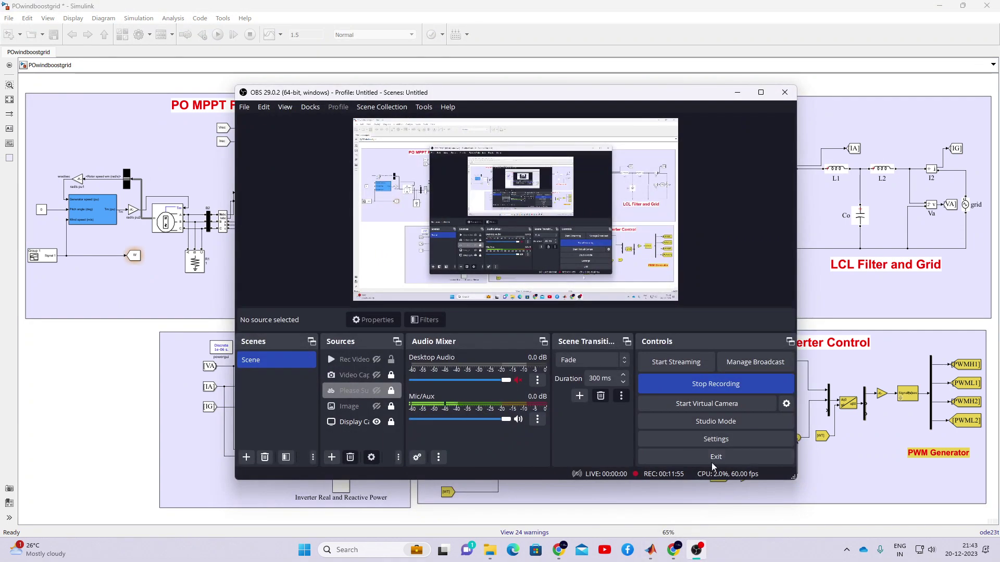